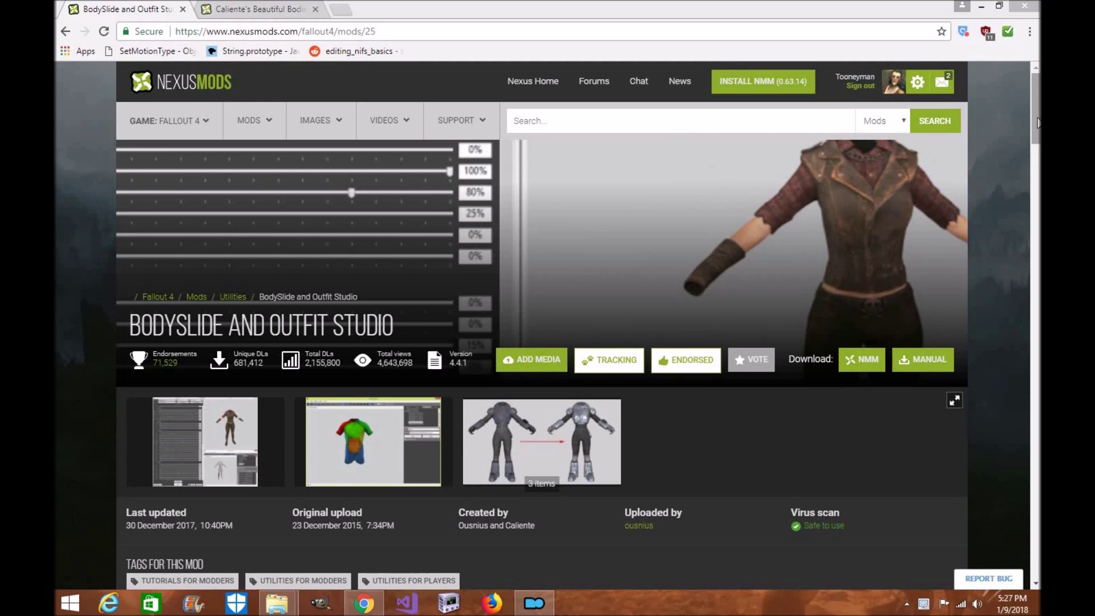
scroll(346, 244, down, 1)
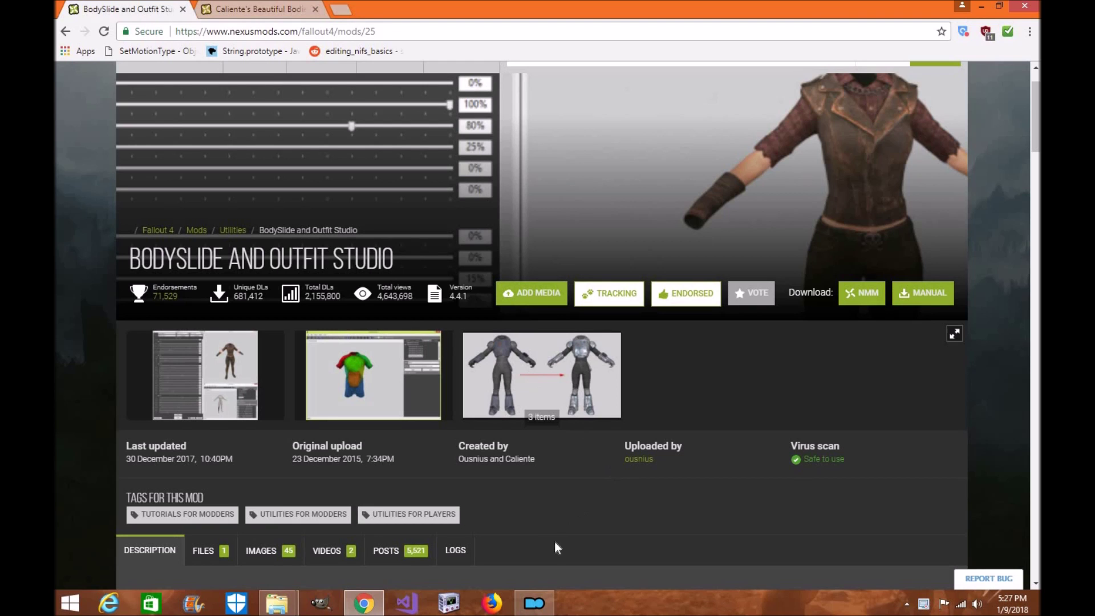
click(250, 7)
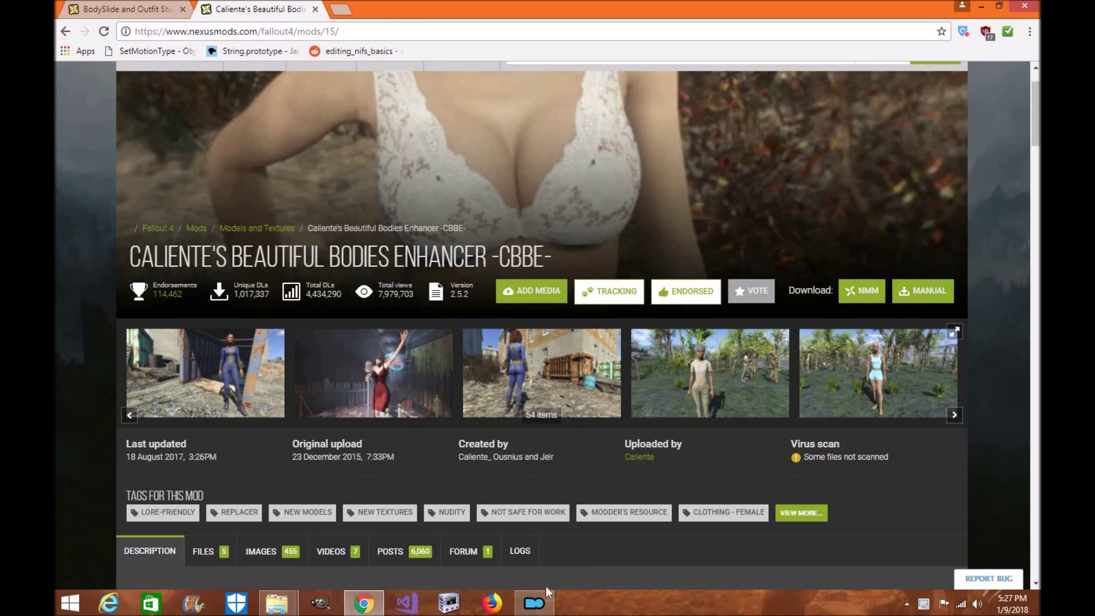
click(535, 602)
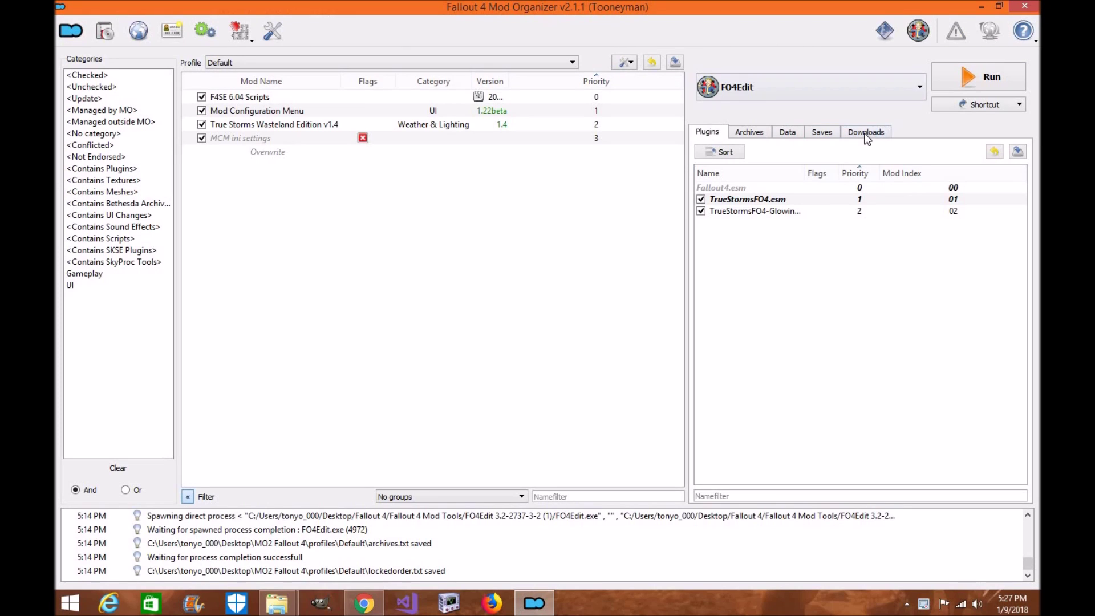
click(363, 603)
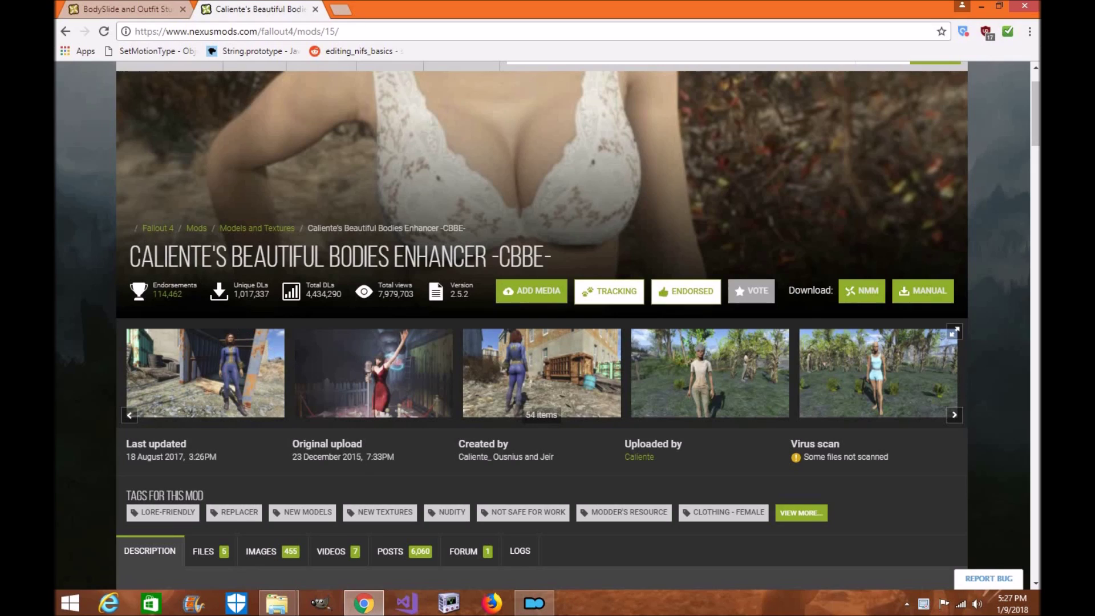
Step: Download the BodySlide and Outfit Studio v4.4.1 main file from its mod page through the mod manager
click(122, 8)
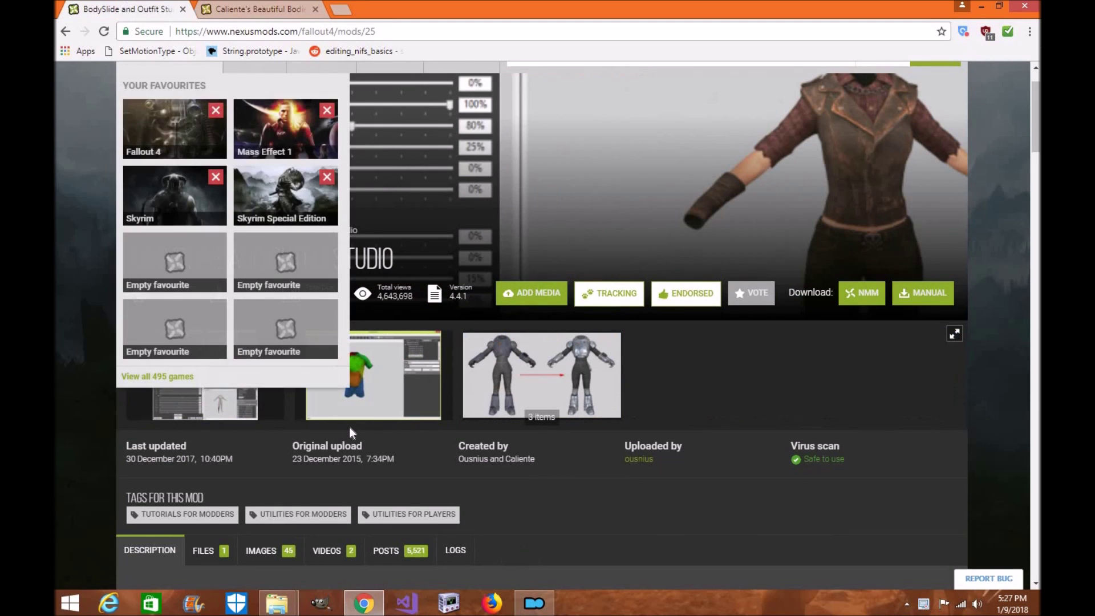
scroll(377, 463, down, 1)
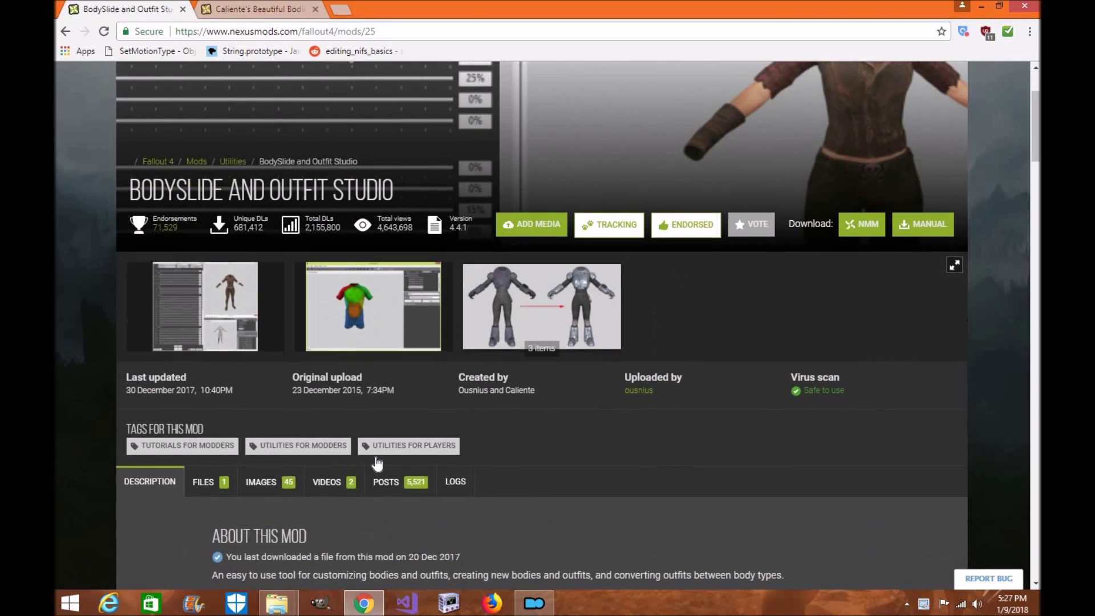
click(208, 482)
scroll(286, 493, down, 2)
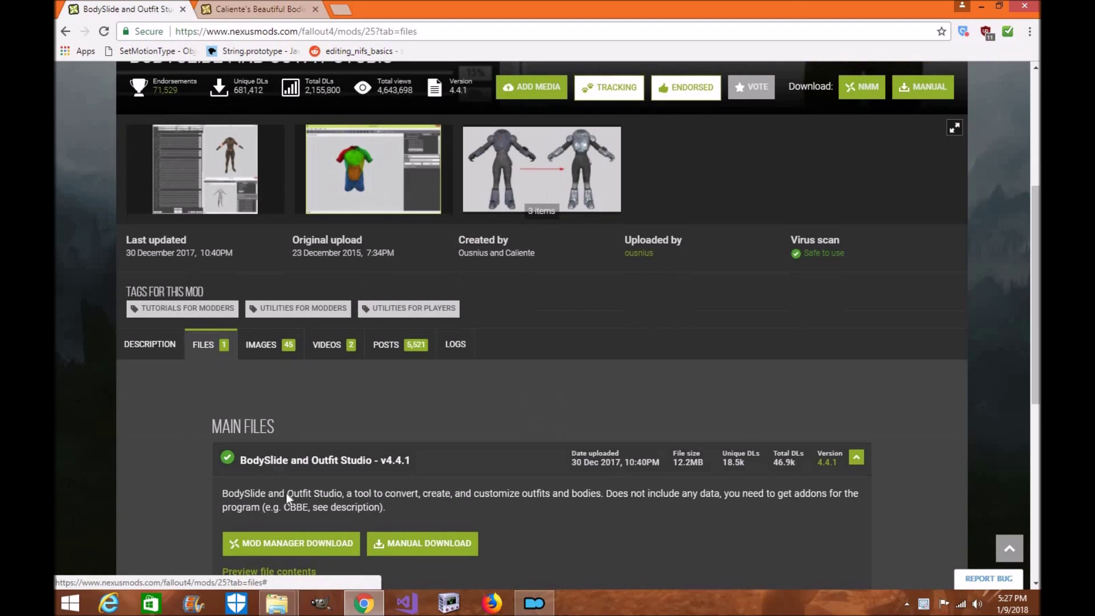
scroll(286, 492, down, 1)
click(322, 473)
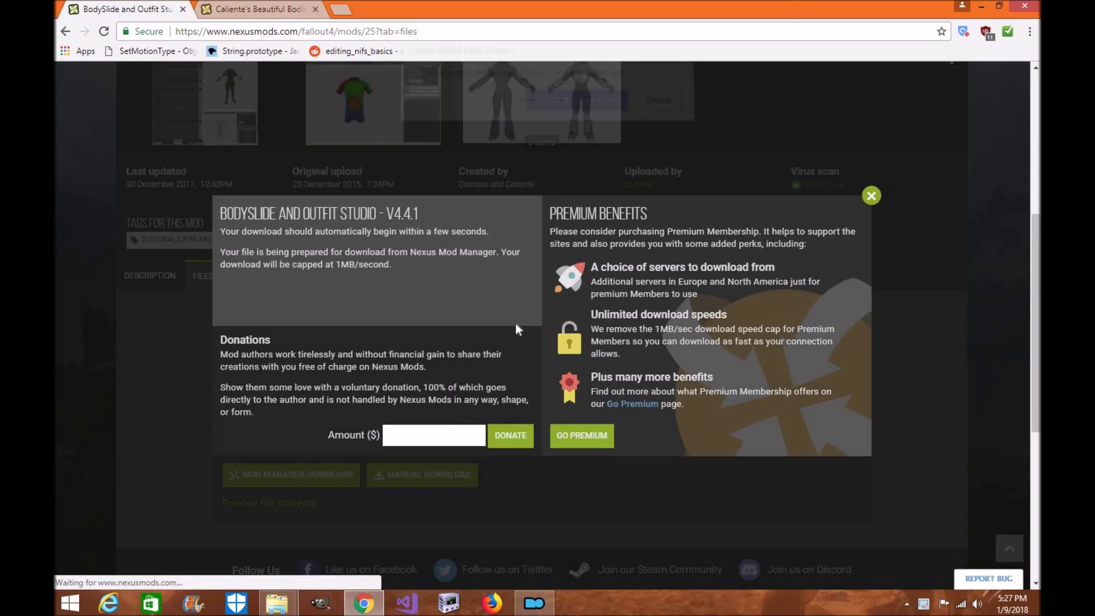
click(577, 109)
Step: Download the Caliente's Beautiful Bodies Enhancer v2.5.2 main file from its mod page through the mod manager
key(ctrl+Tab)
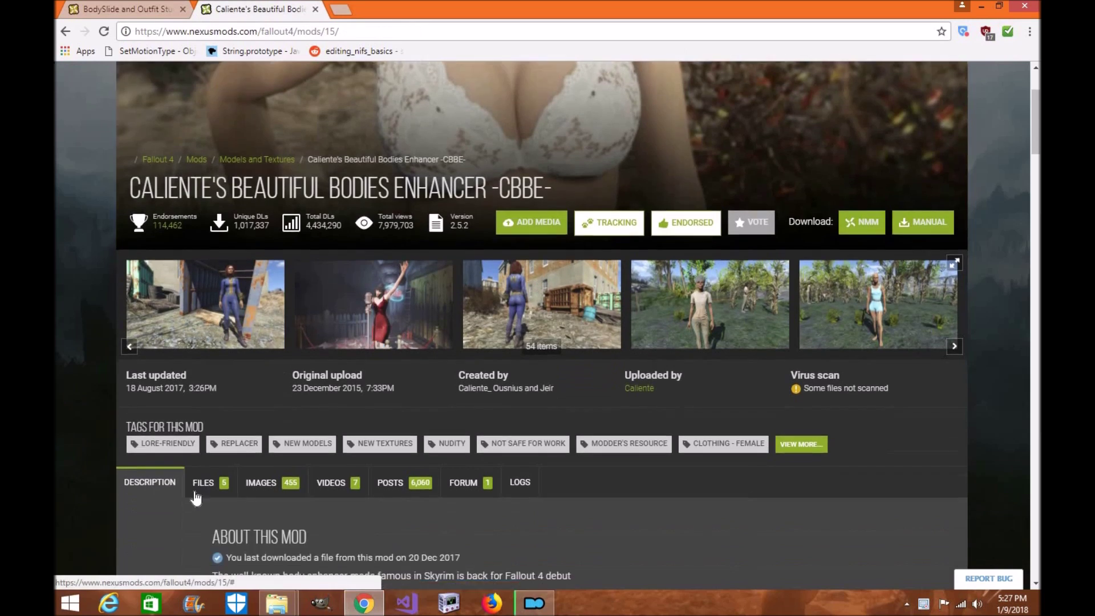
click(210, 486)
scroll(326, 352, down, 5)
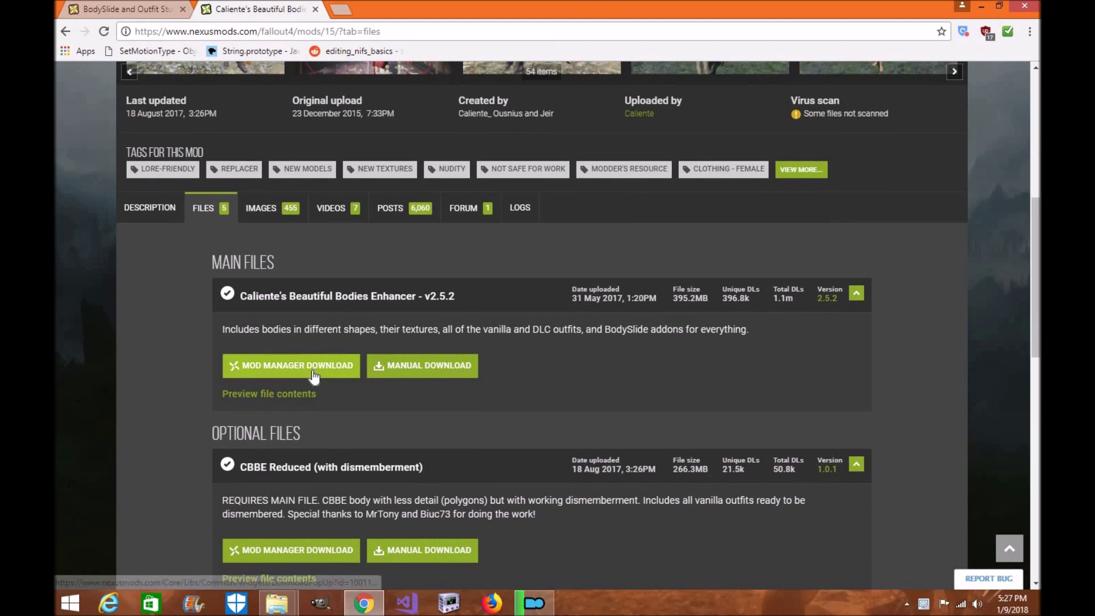
click(312, 368)
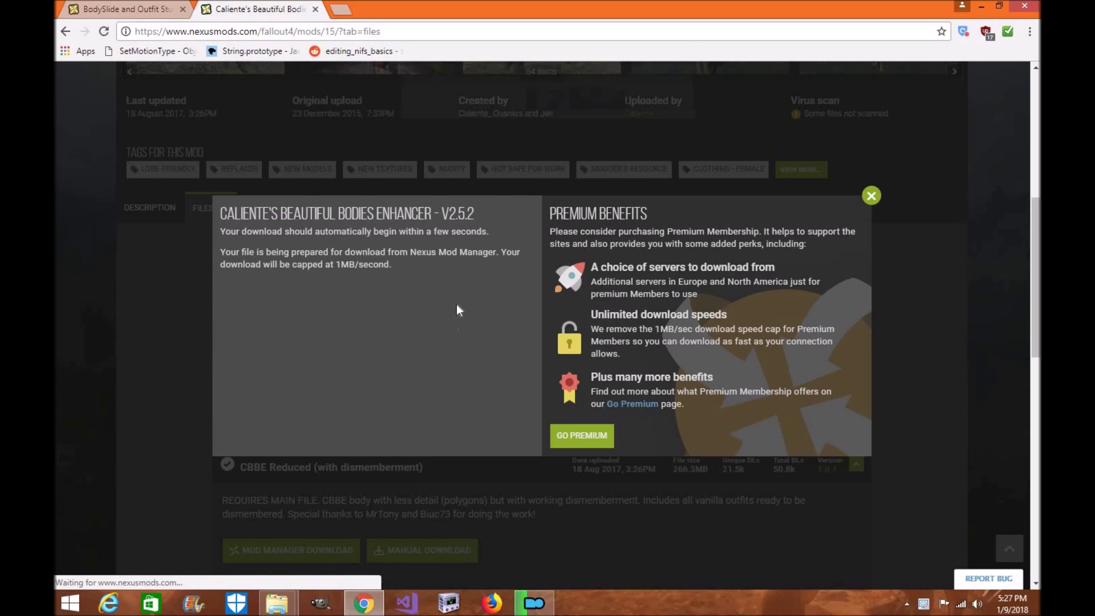
key(Escape)
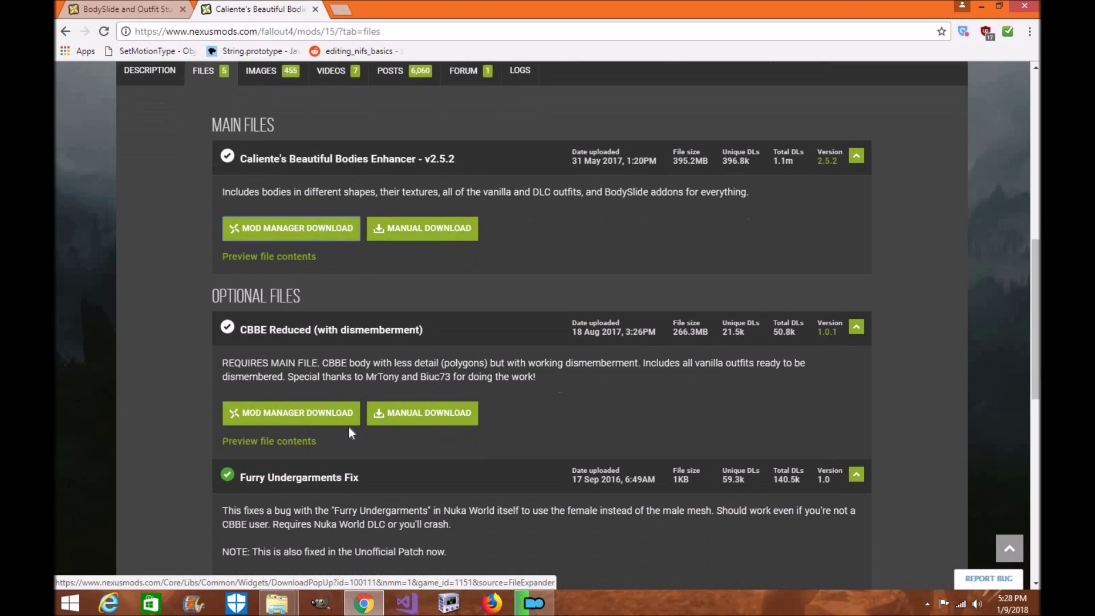
scroll(350, 434, down, 2)
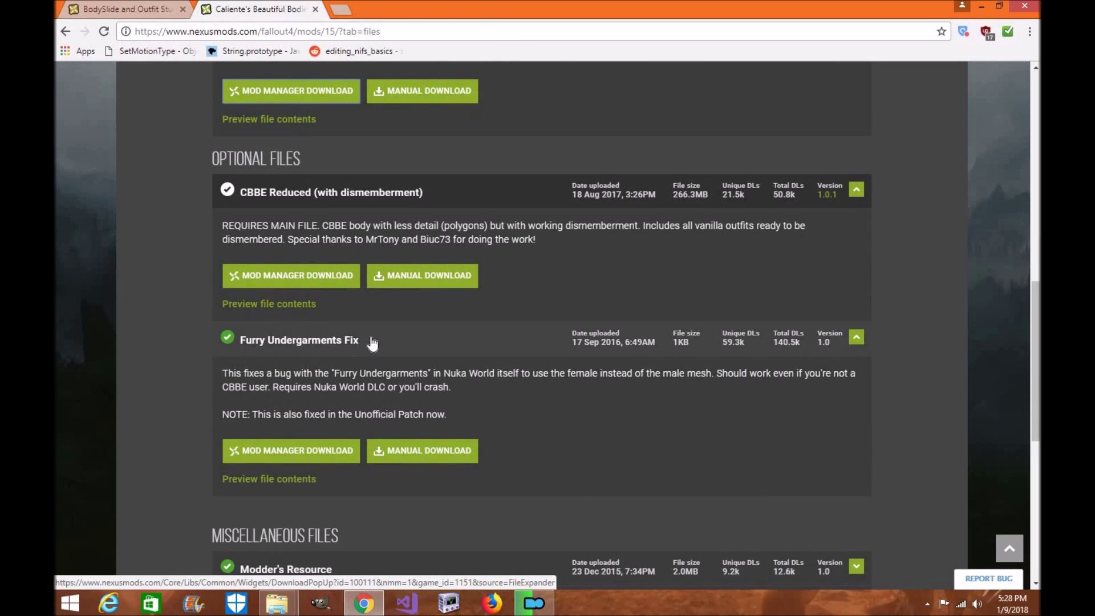
scroll(530, 345, down, 1)
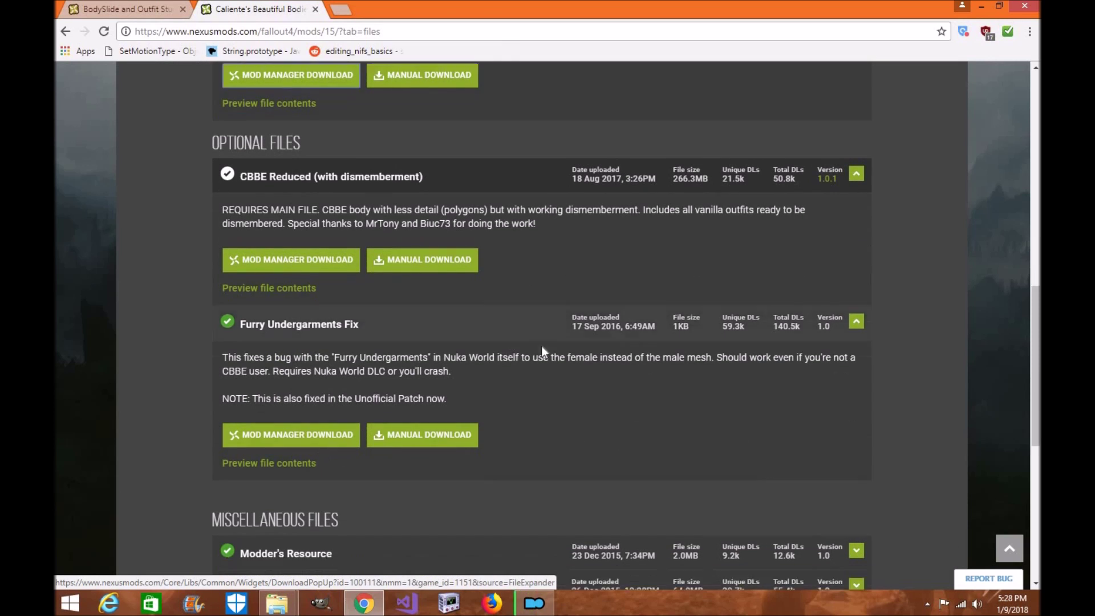
scroll(504, 216, up, 4)
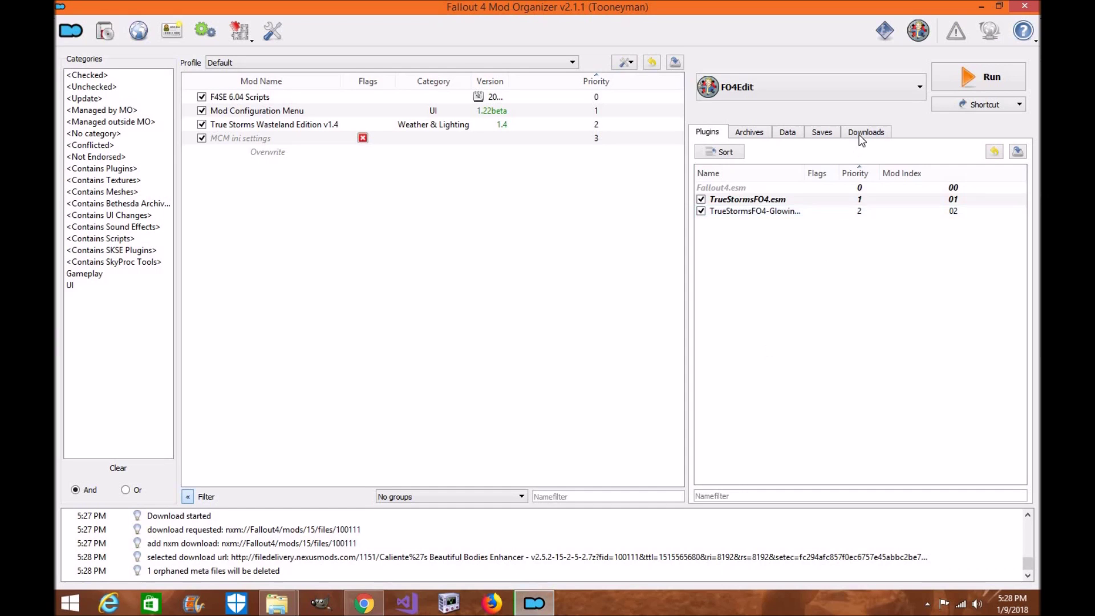
Step: In Mod Organizer, manually install the downloaded BodySlide archive as "BodySlide and Outfit Studio - v4.4.1" and enable the mod
click(859, 134)
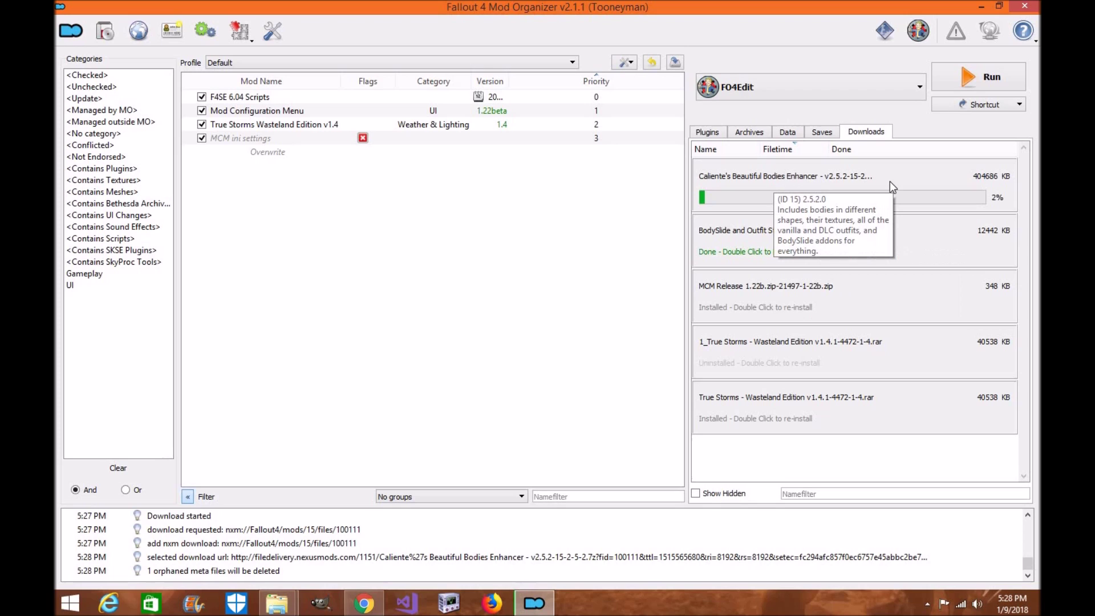
double_click(750, 253)
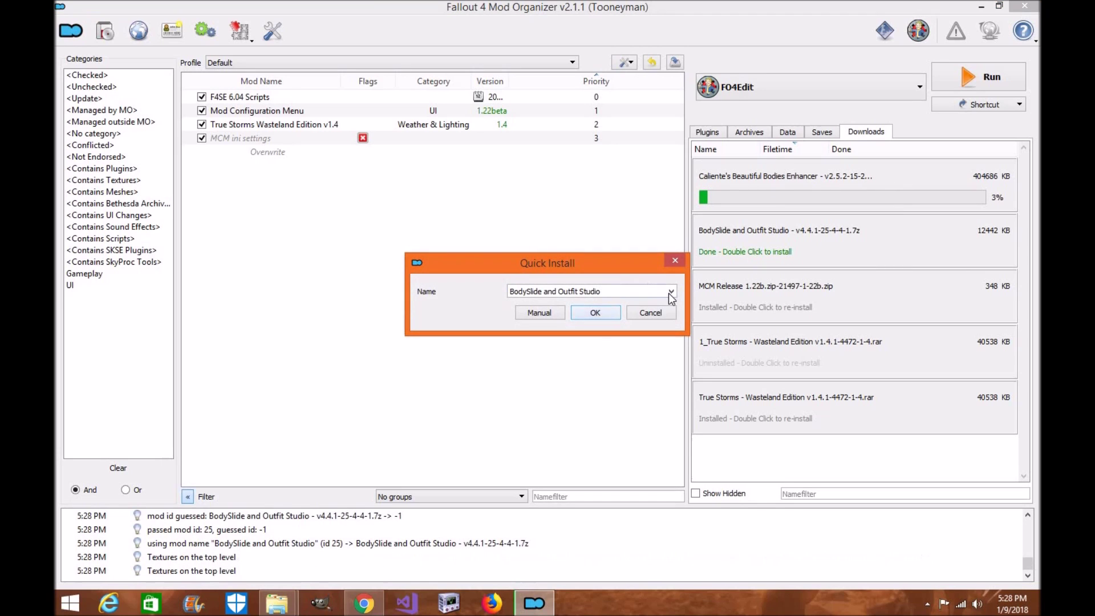
click(671, 291)
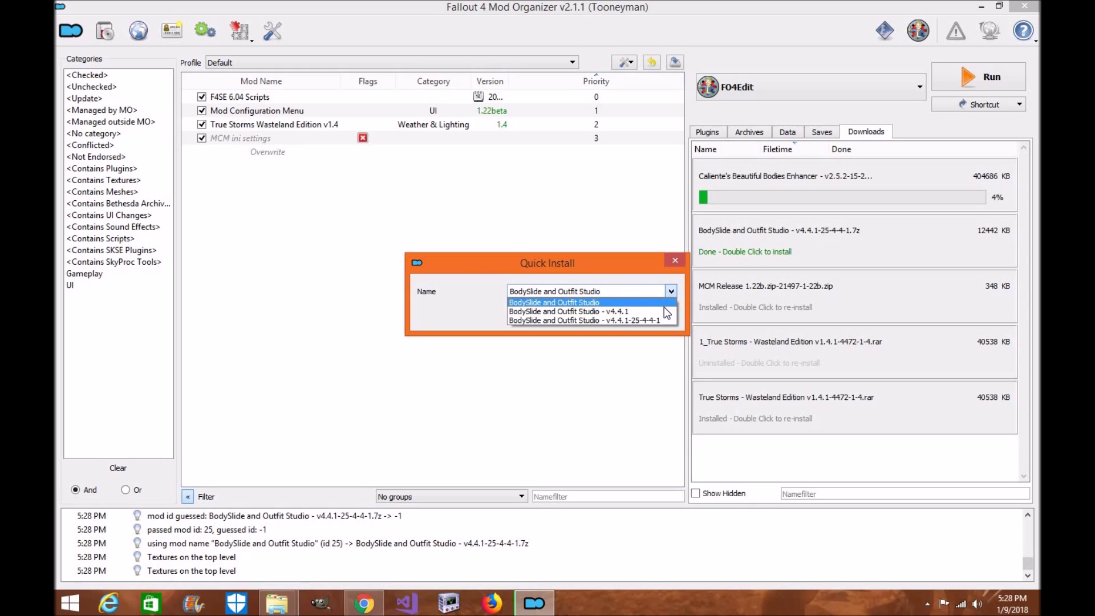
click(665, 310)
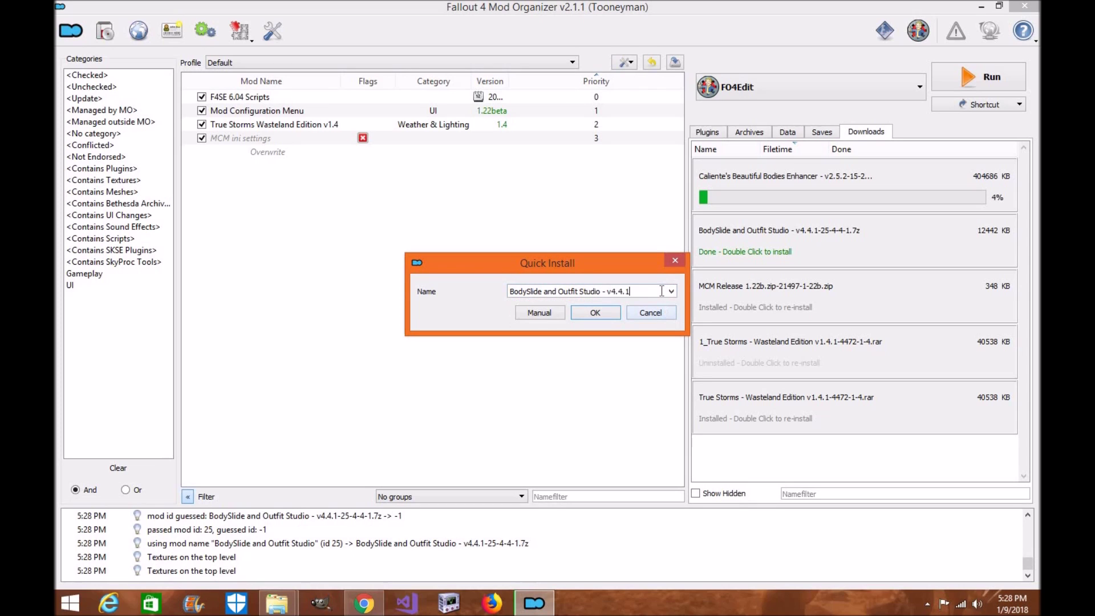
click(552, 312)
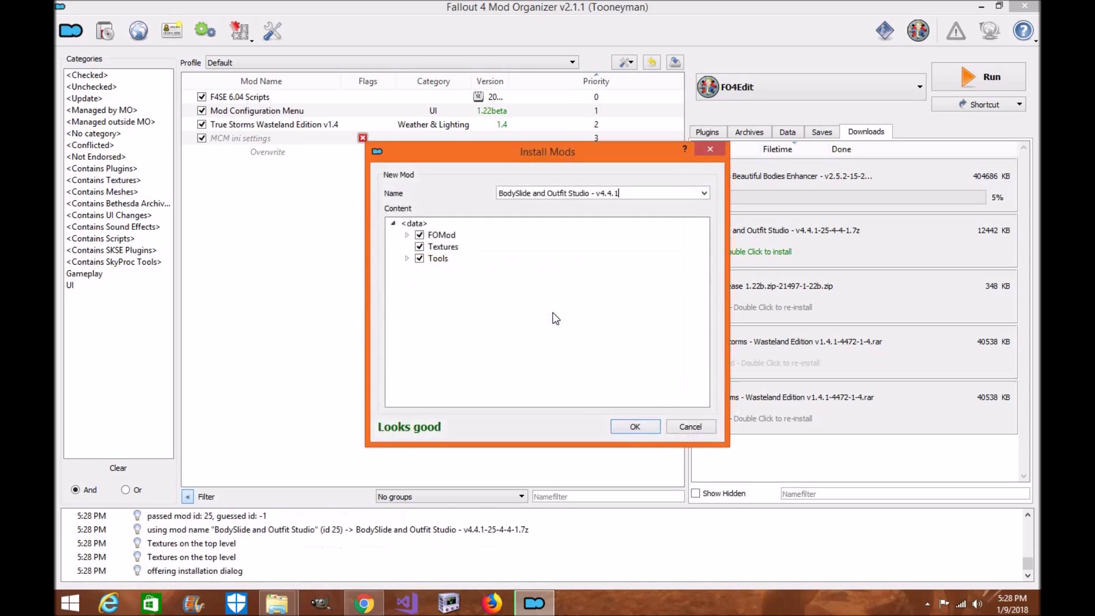
click(635, 426)
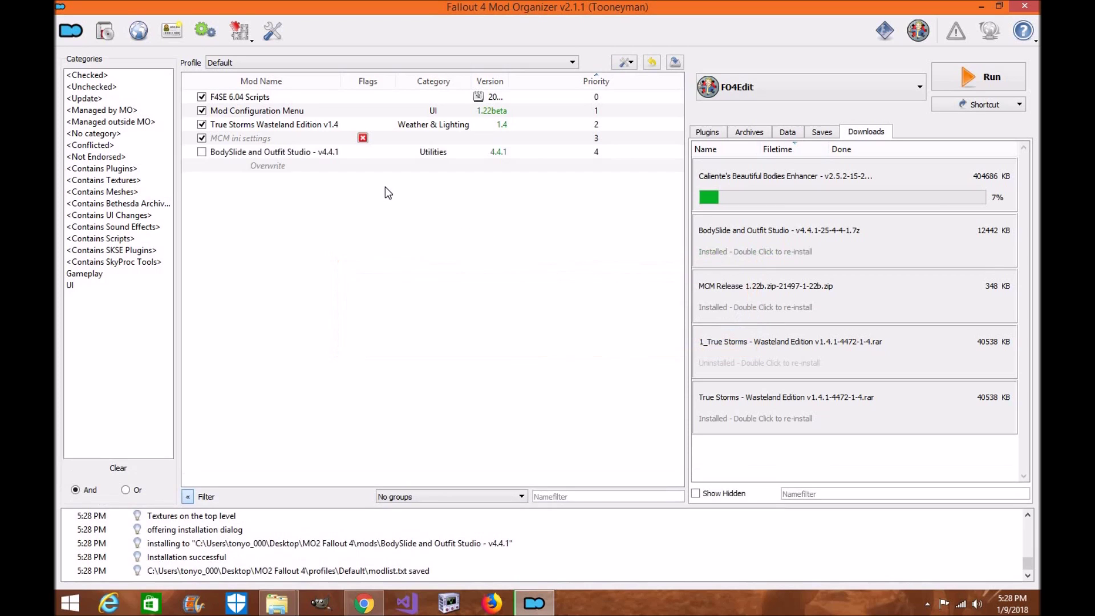
click(201, 151)
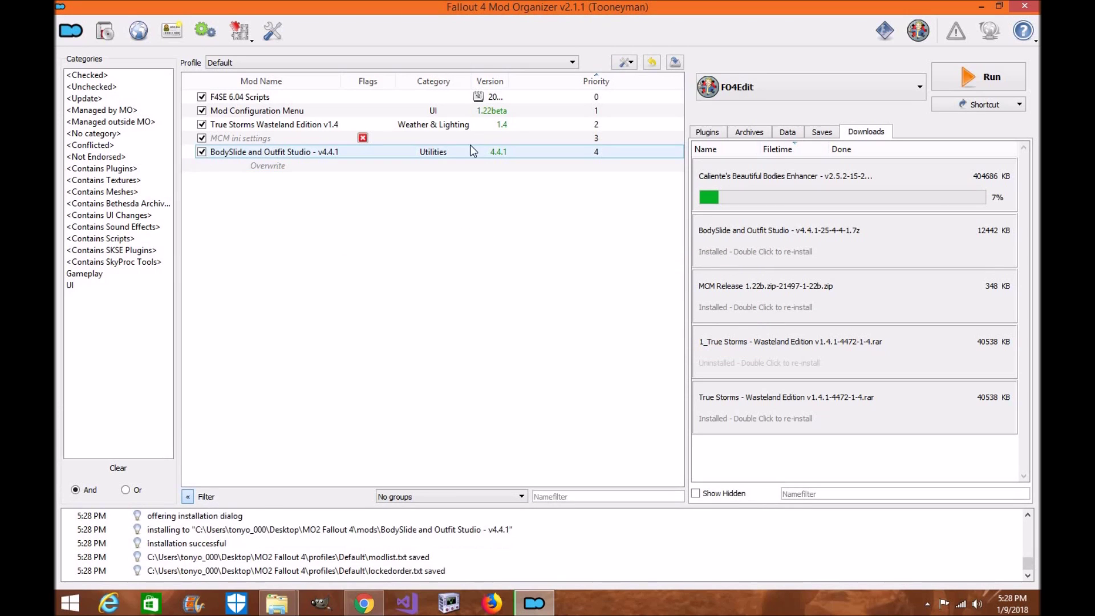
Step: Display the plugin list and filter the mod list by the <Checked> category
click(707, 131)
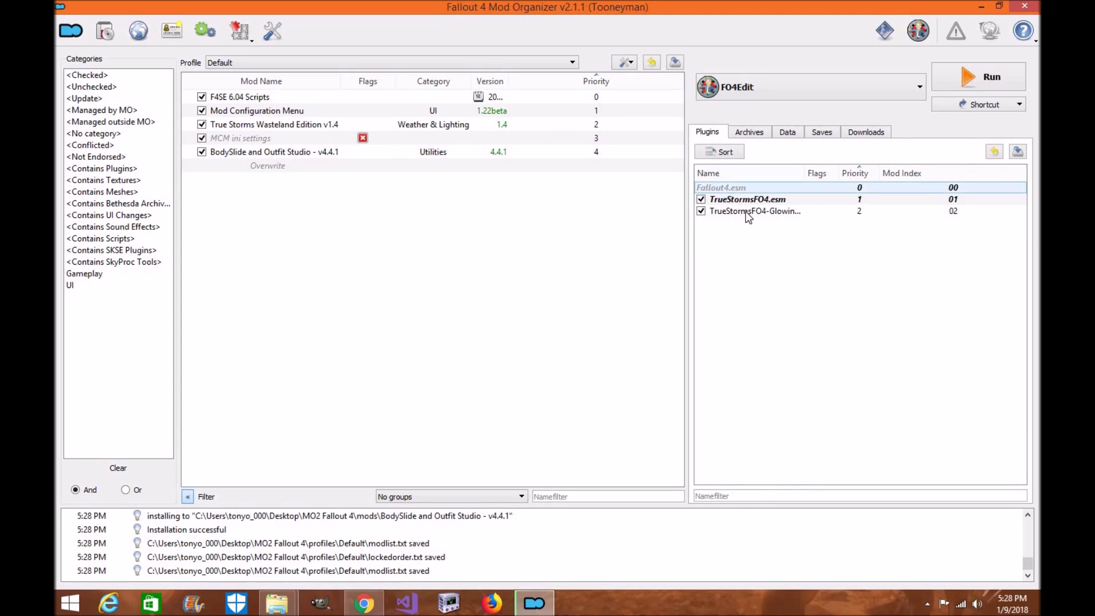
click(749, 199)
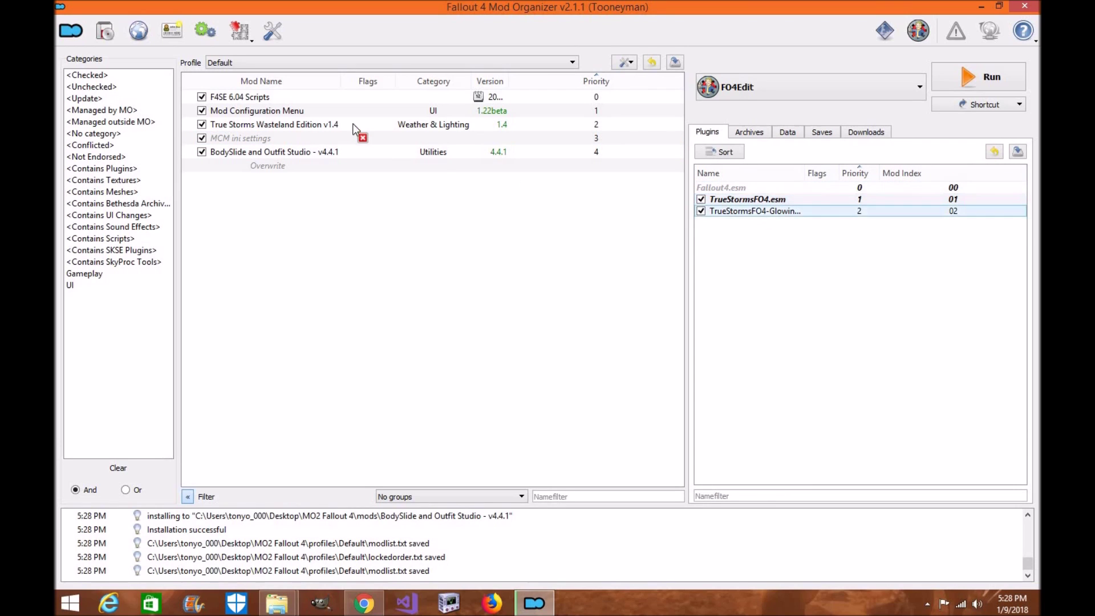
click(125, 74)
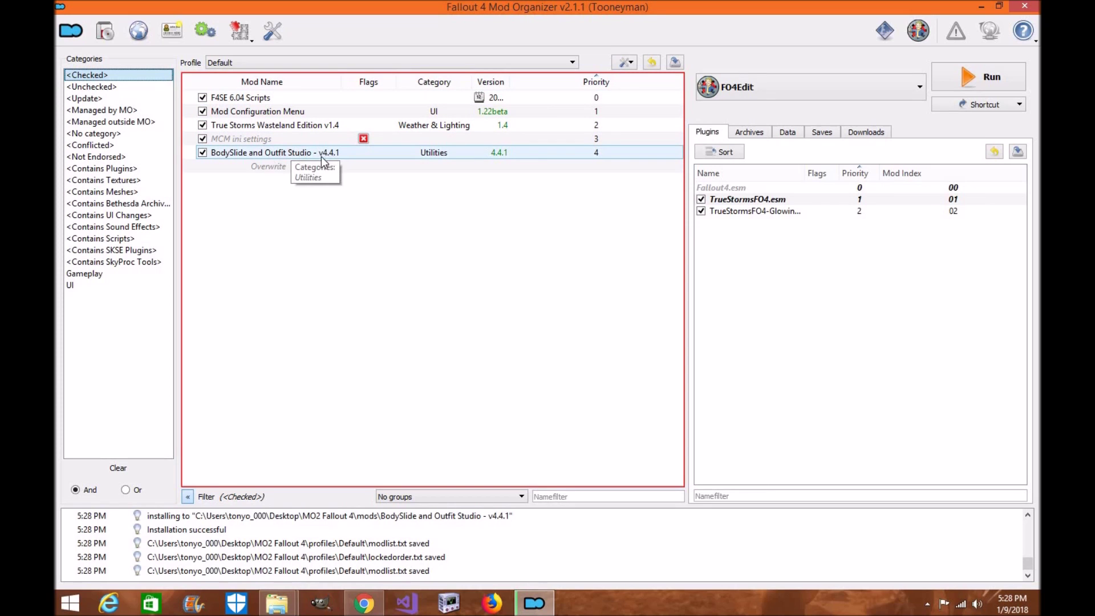
Step: Start a new executable entry in Modify Executables with the title "Bodyslide and Outfit Studio"
click(898, 89)
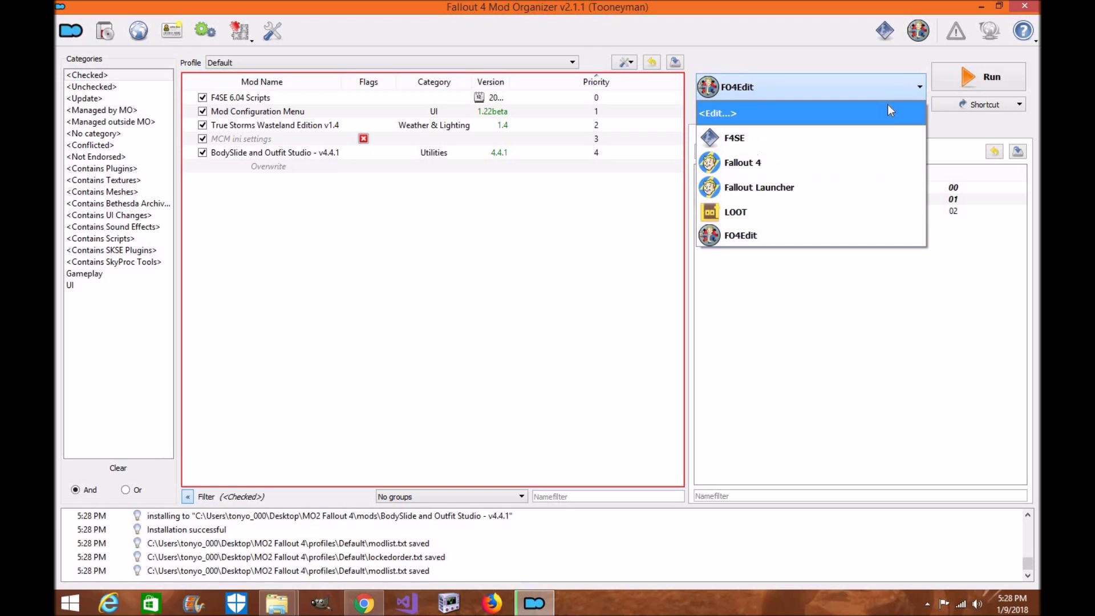
click(888, 111)
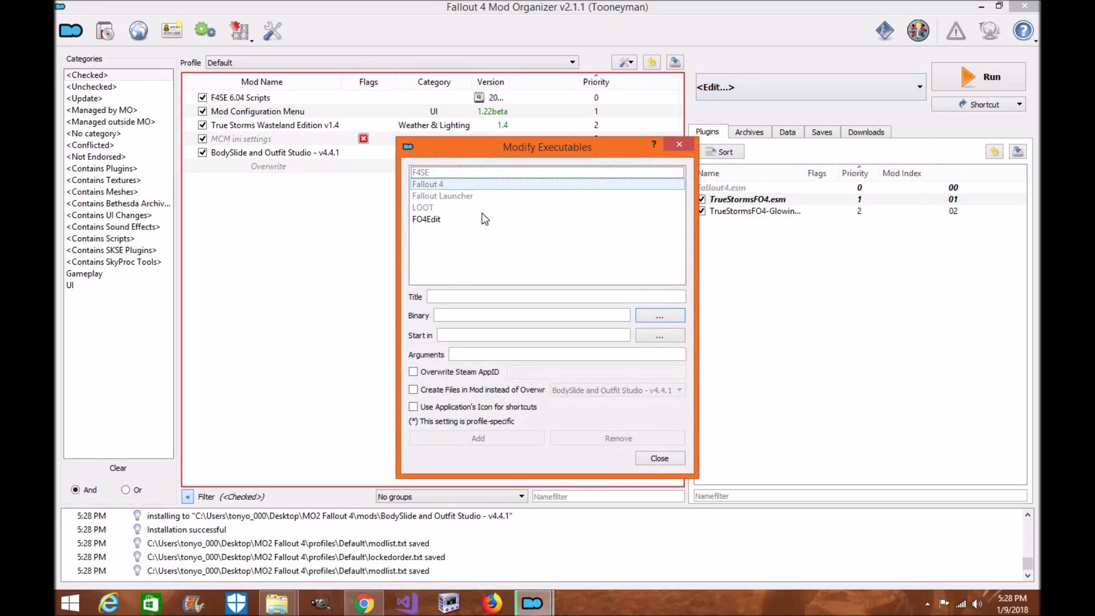
click(487, 295)
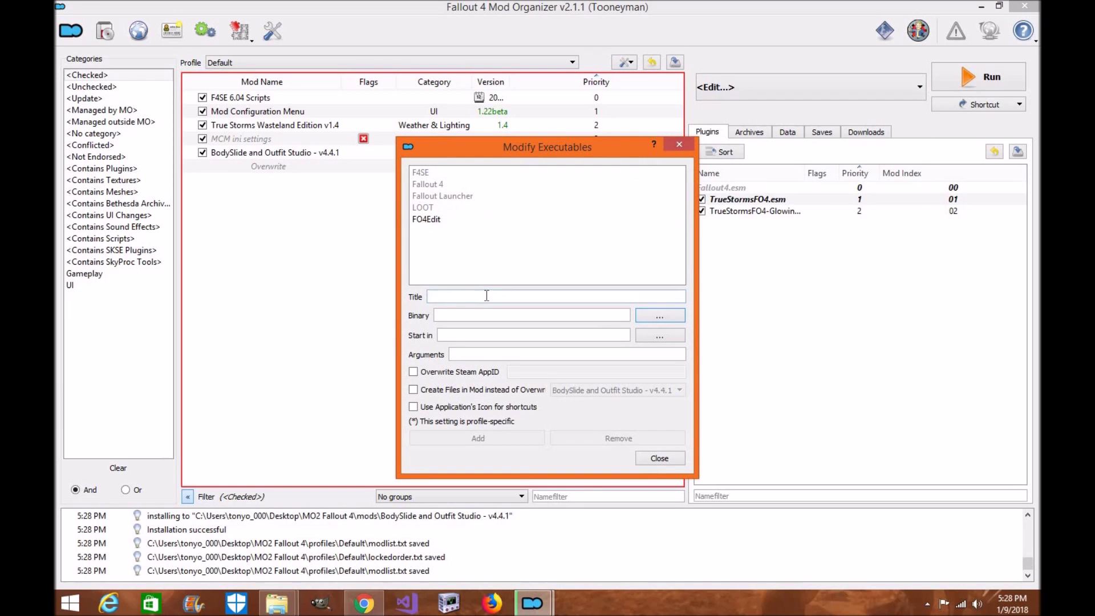
text(Bodyslide and Outfit Studio)
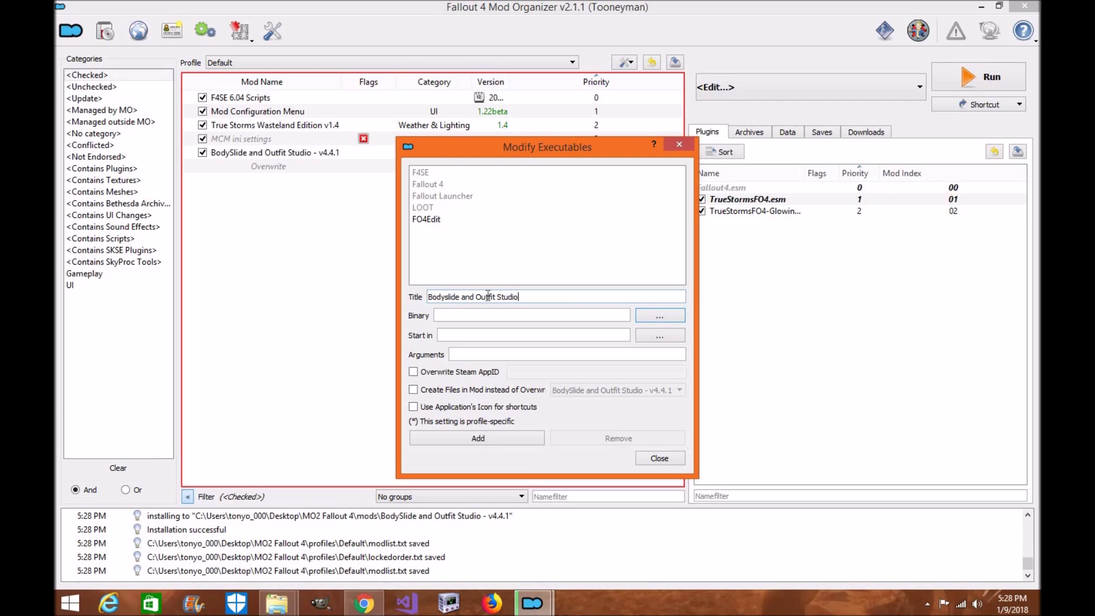
Step: For the executable's binary, browse to MO2 Fallout 4 > mods > BodySlide and Outfit Studio - v4.4.1 > Tools > BodySlide and select BodySlide x64.exe
click(648, 317)
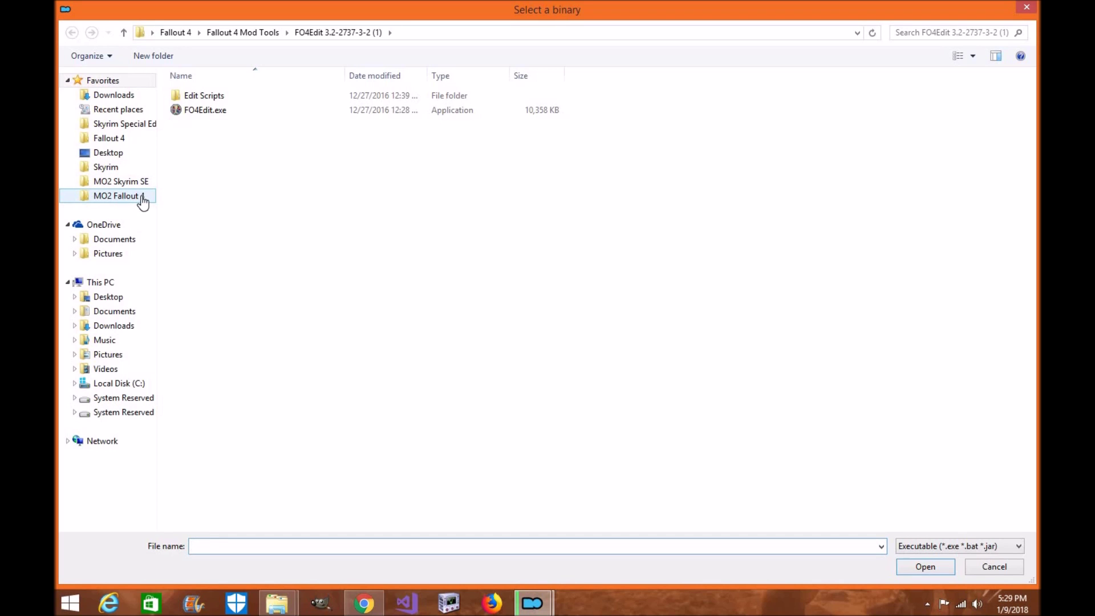
click(143, 198)
double_click(213, 167)
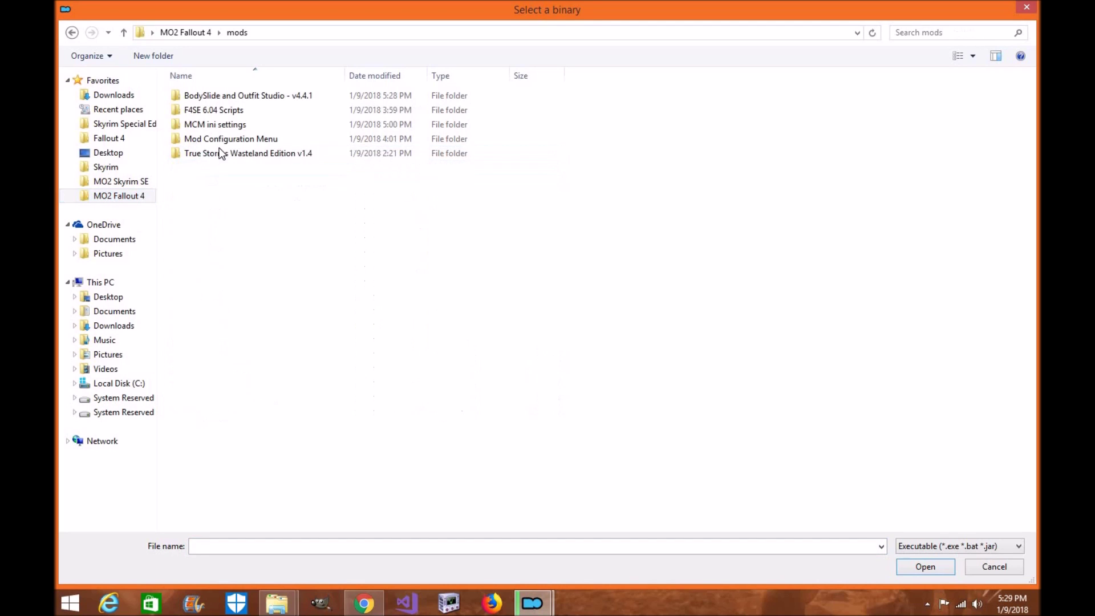
double_click(217, 97)
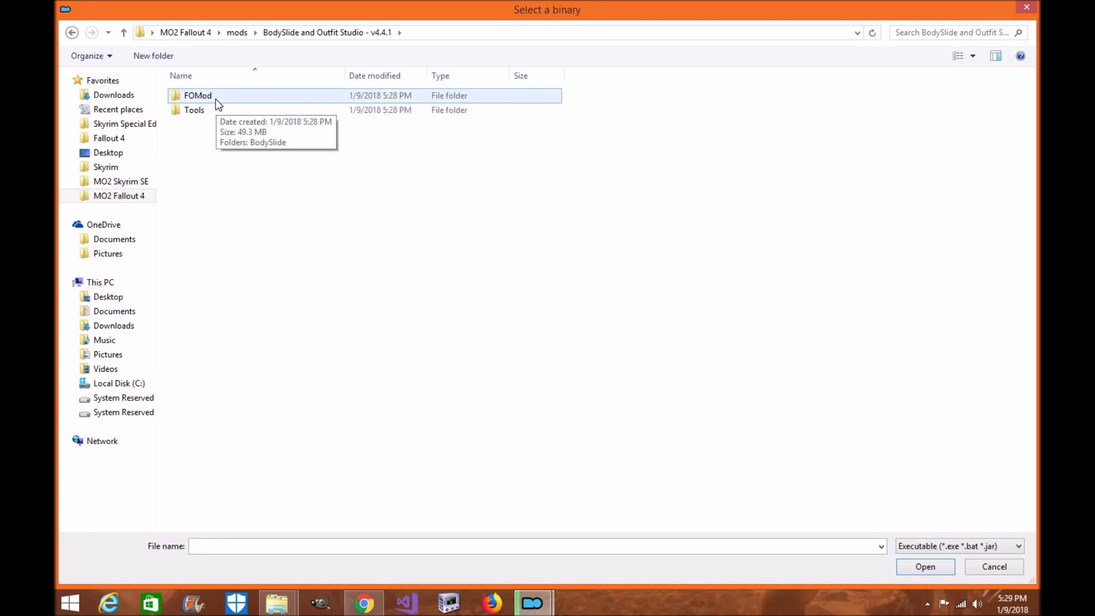
double_click(210, 108)
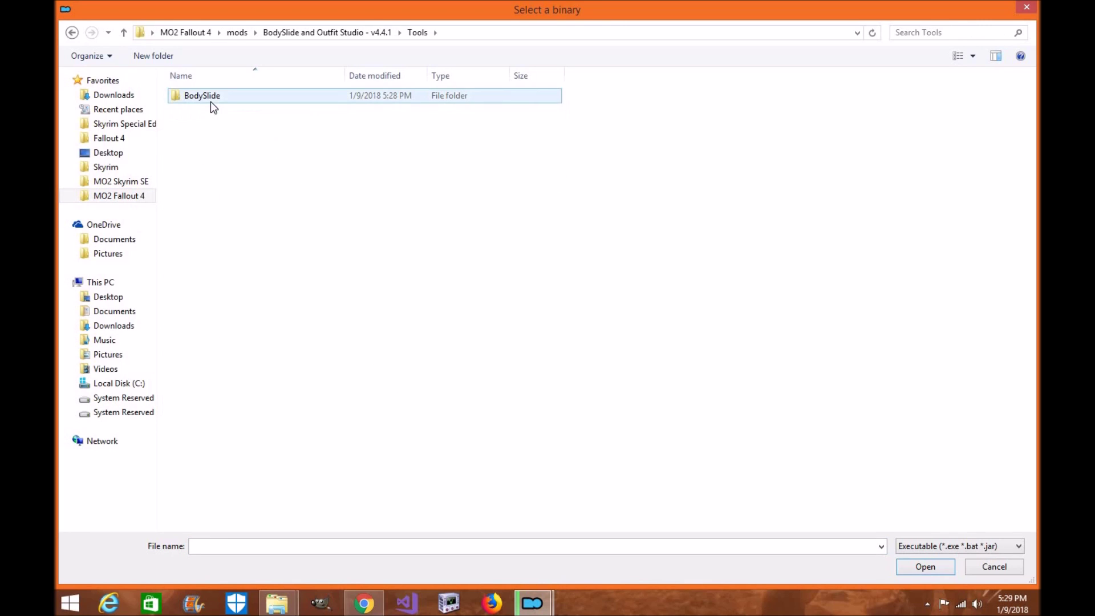
double_click(210, 103)
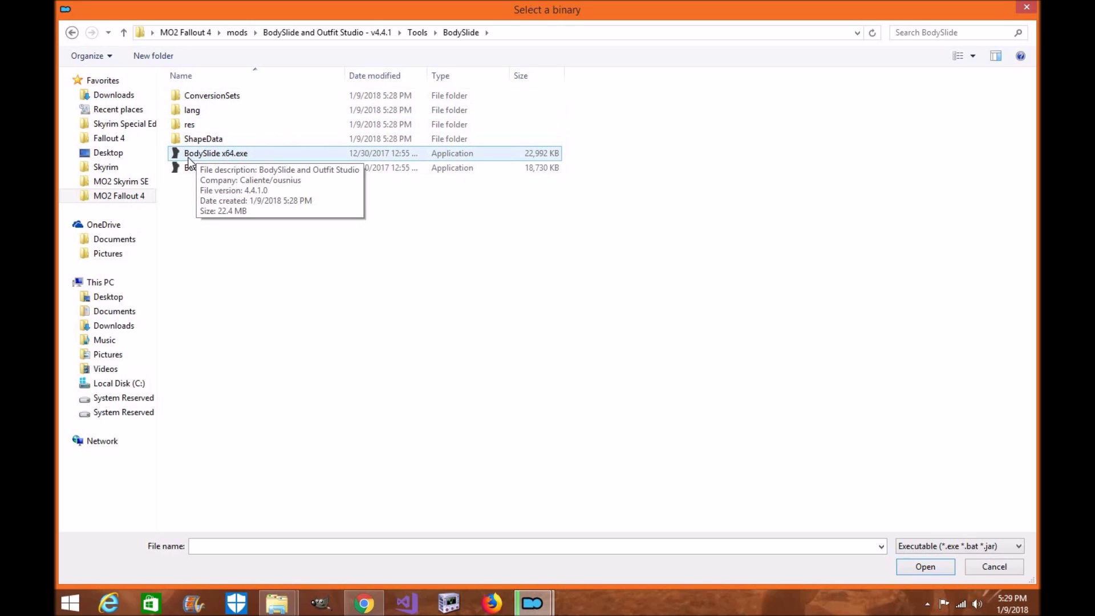
click(237, 156)
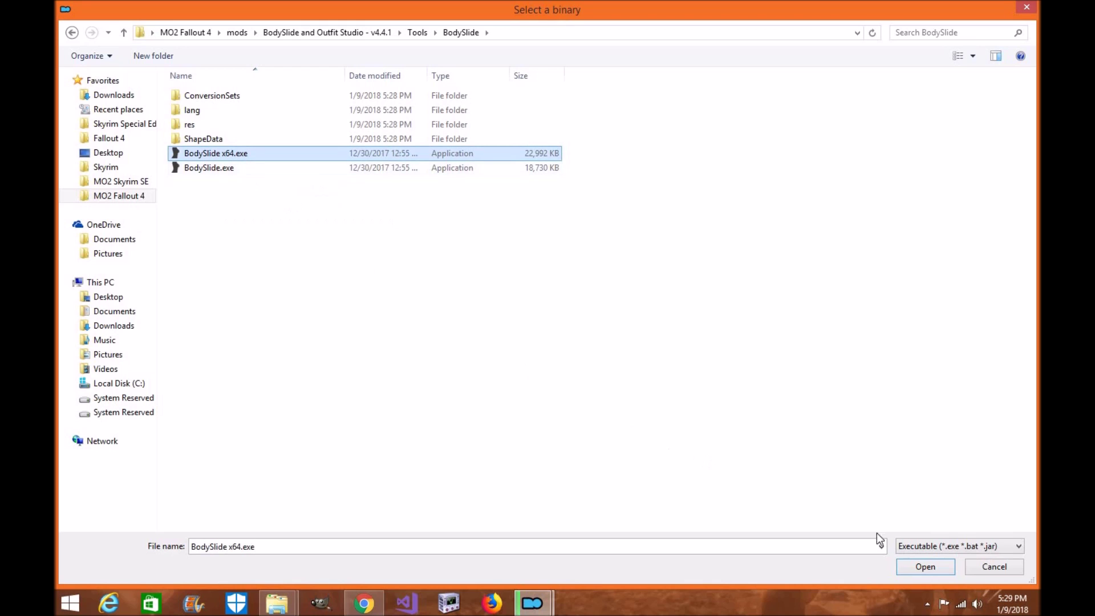
Step: Launch BodySlide x64.exe from the file browser, choose Fallout 4 as its target game, and close the program
right_click(274, 158)
click(328, 211)
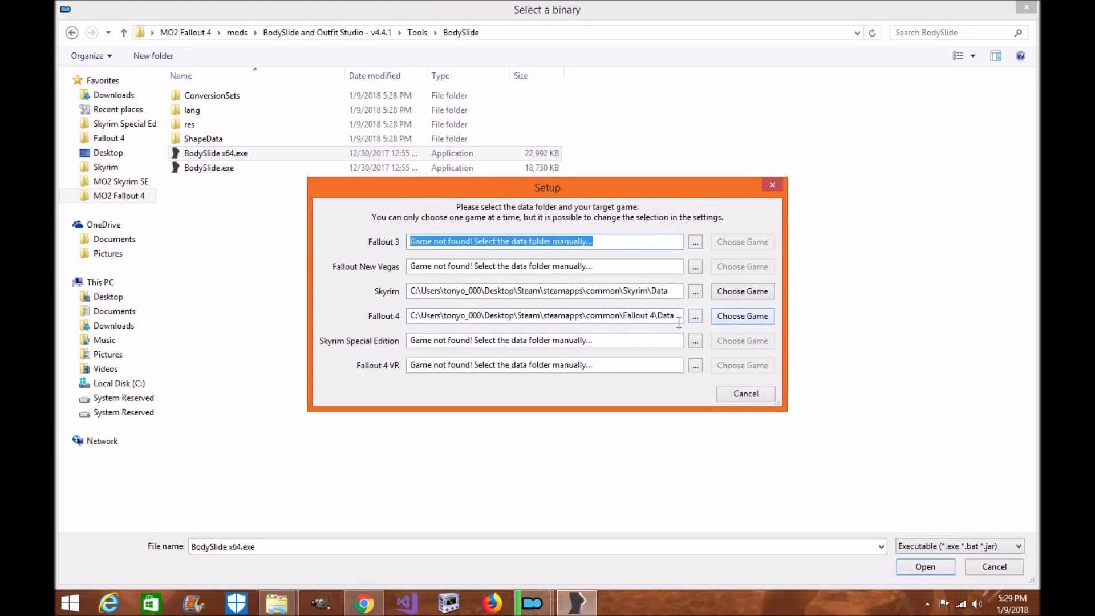
click(741, 316)
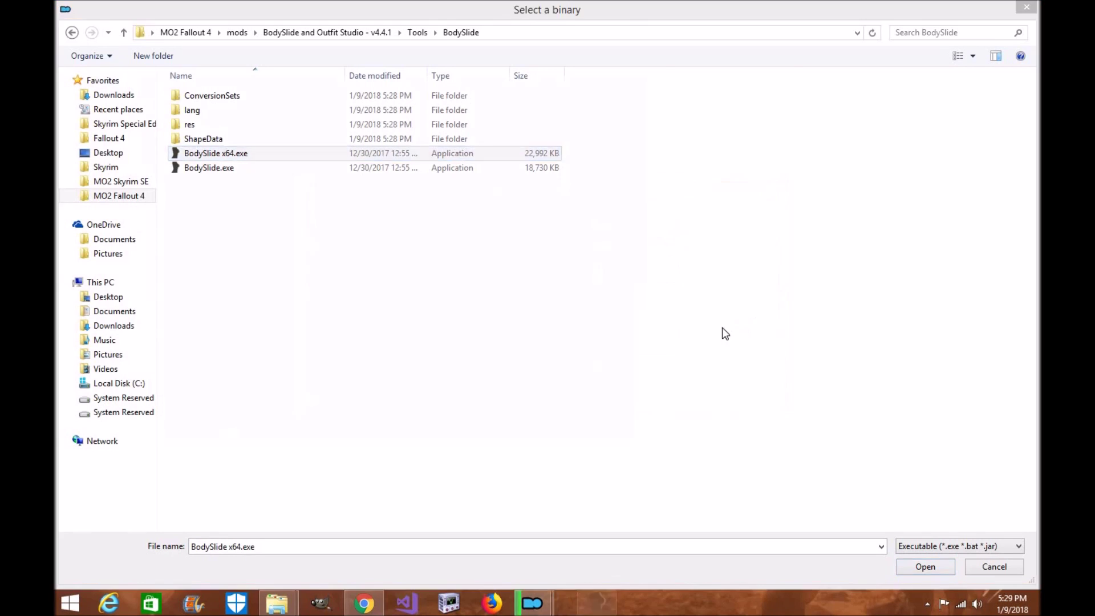
click(650, 75)
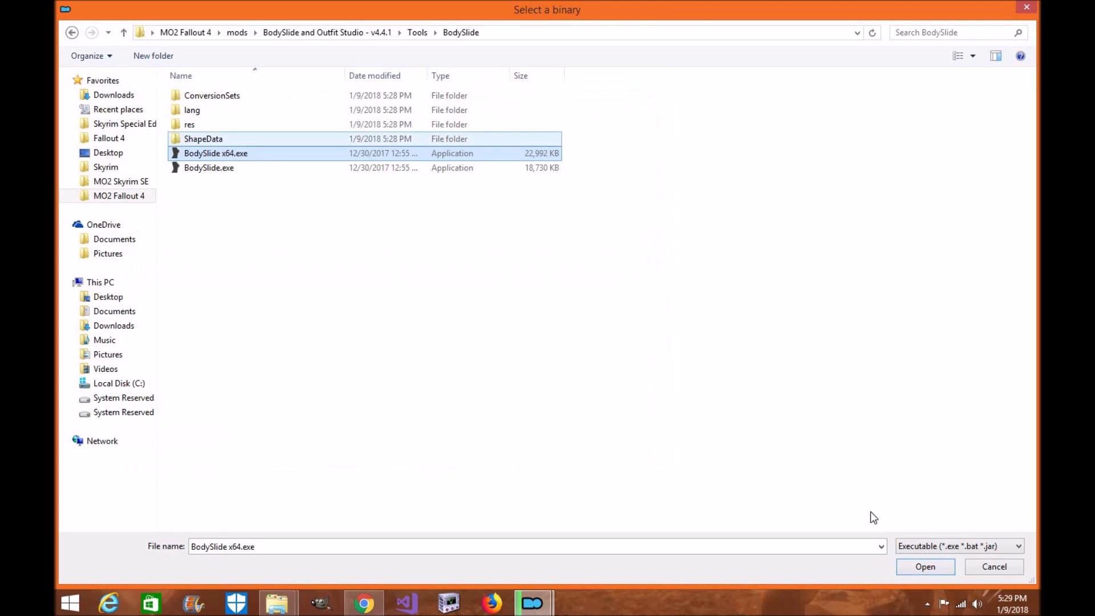
Step: Confirm BodySlide x64.exe as the binary, add the executable entry, and close Modify Executables
click(936, 566)
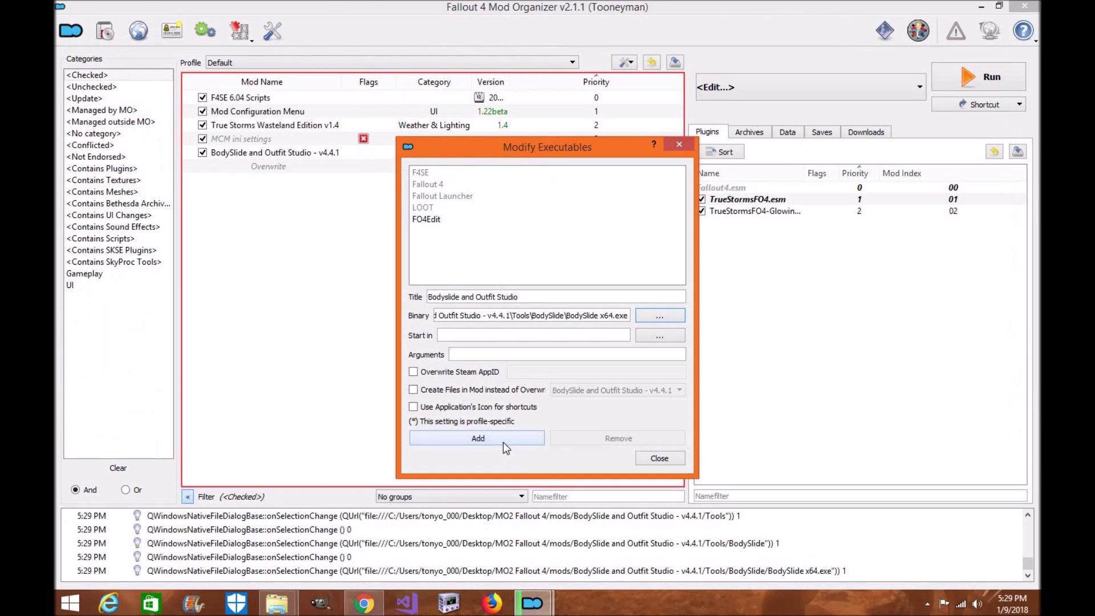
click(502, 442)
click(655, 460)
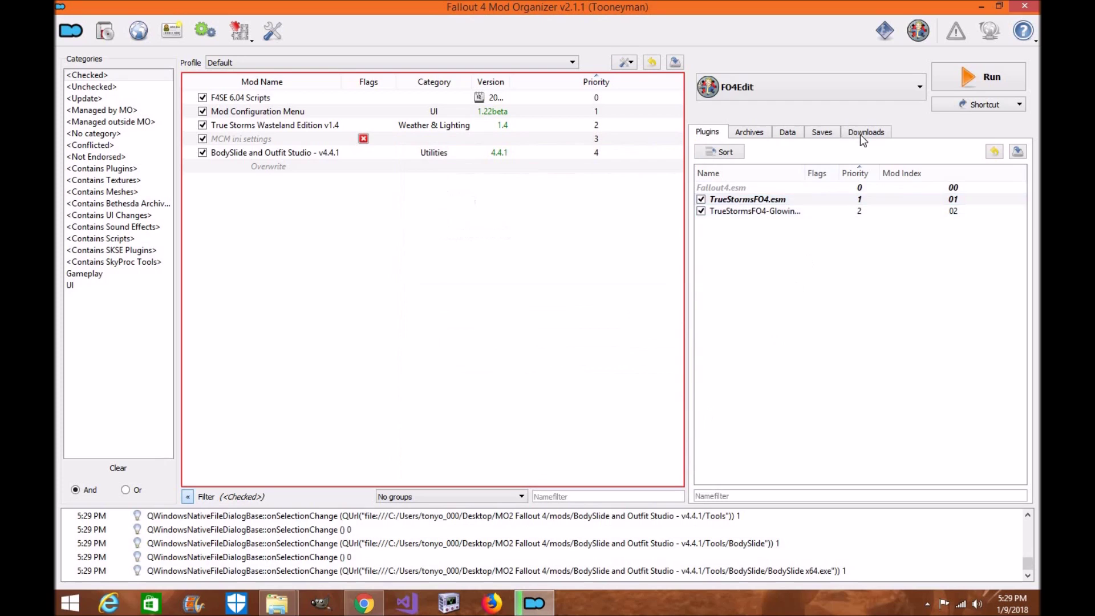
Step: Check the progress of the CBBE download, return to the plugin list, and select Bodyslide and Outfit Studio as the program to run
click(855, 133)
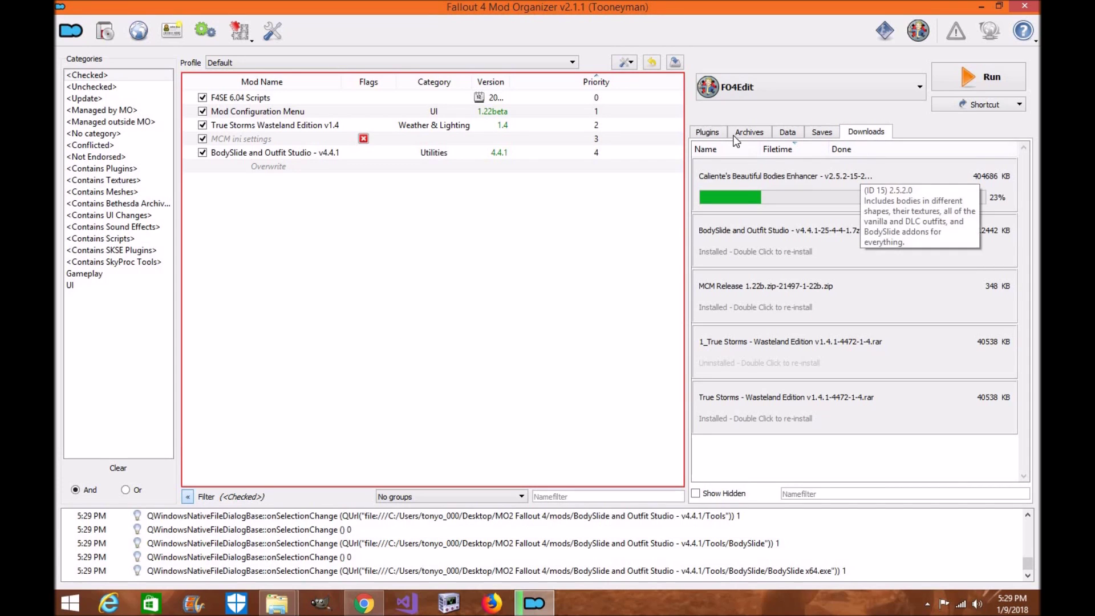
click(711, 132)
click(863, 98)
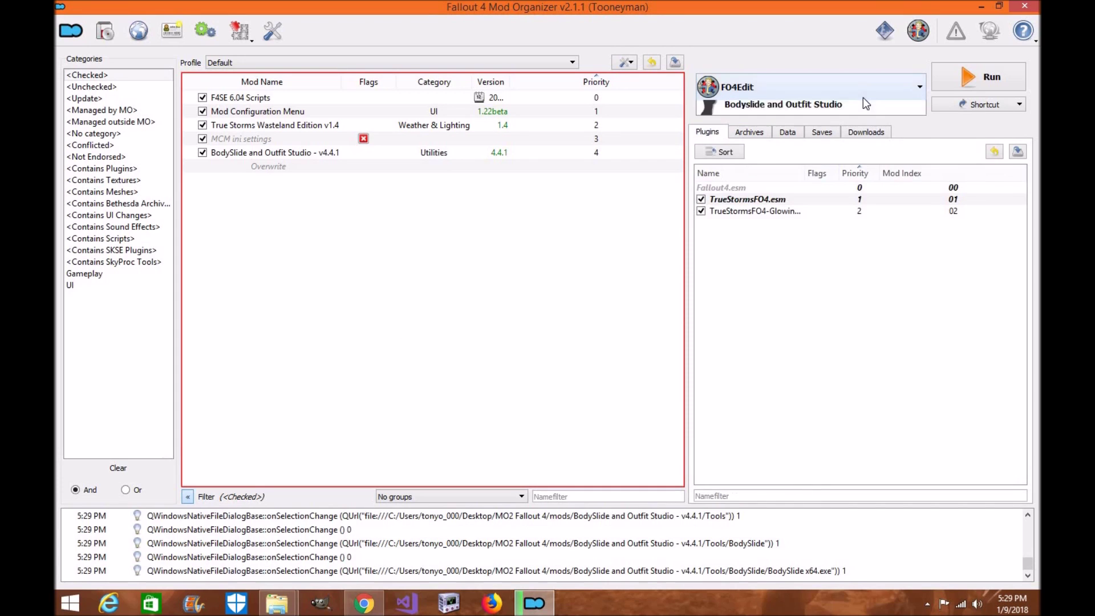
click(830, 260)
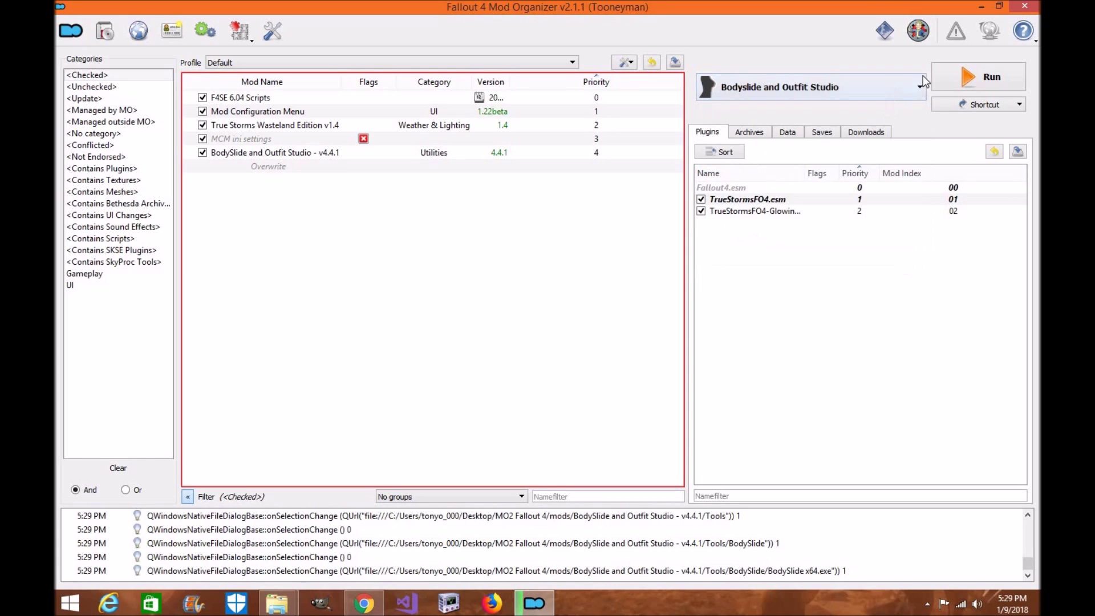
Step: Create toolbar and desktop shortcuts for Bodyslide and Outfit Studio
click(951, 100)
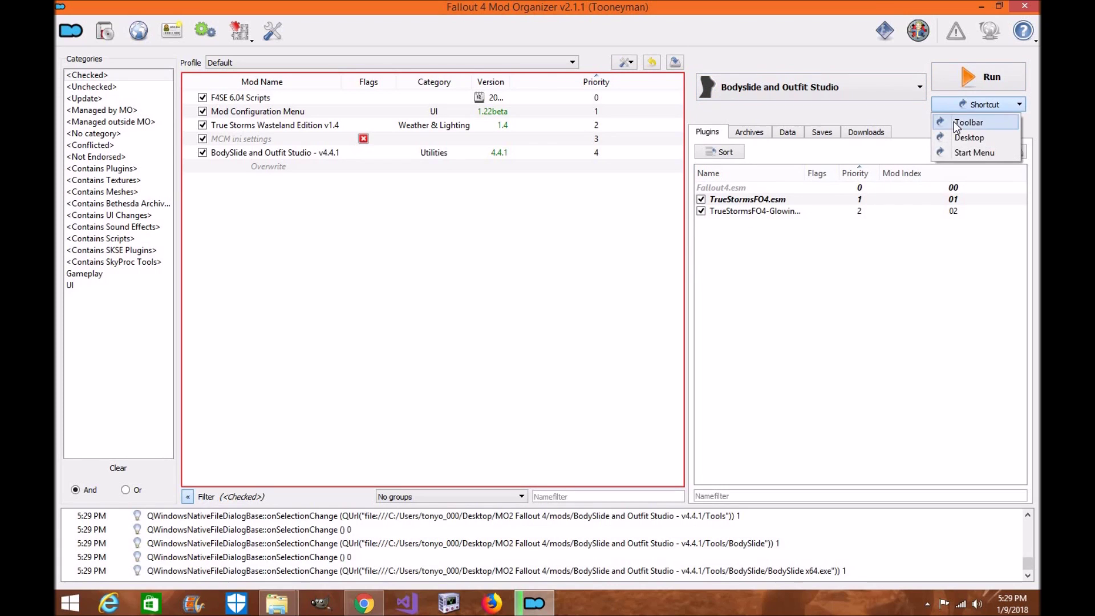
click(953, 121)
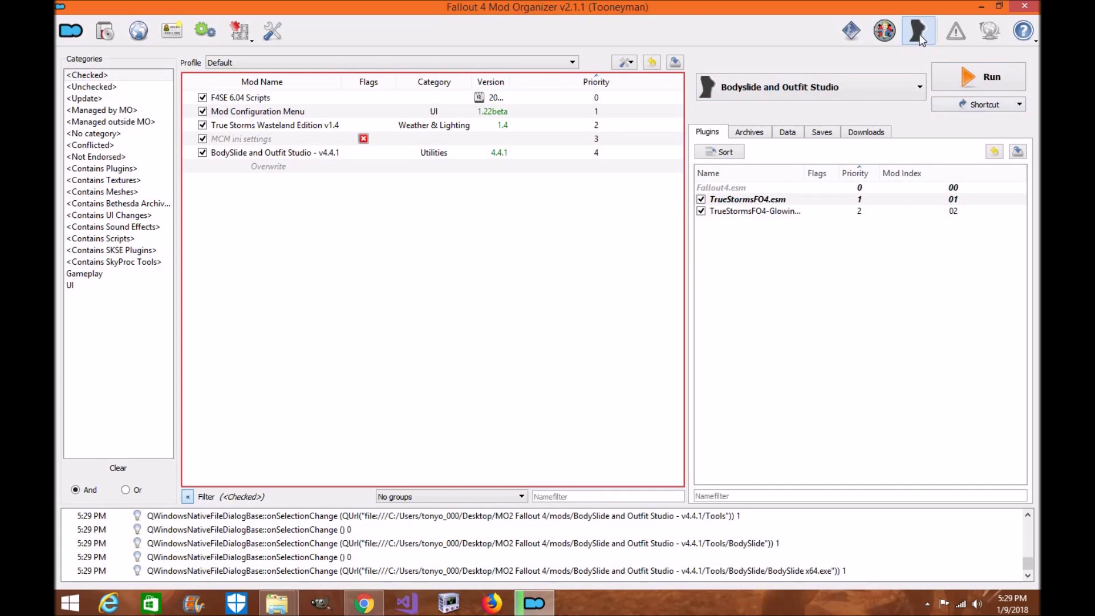
click(995, 107)
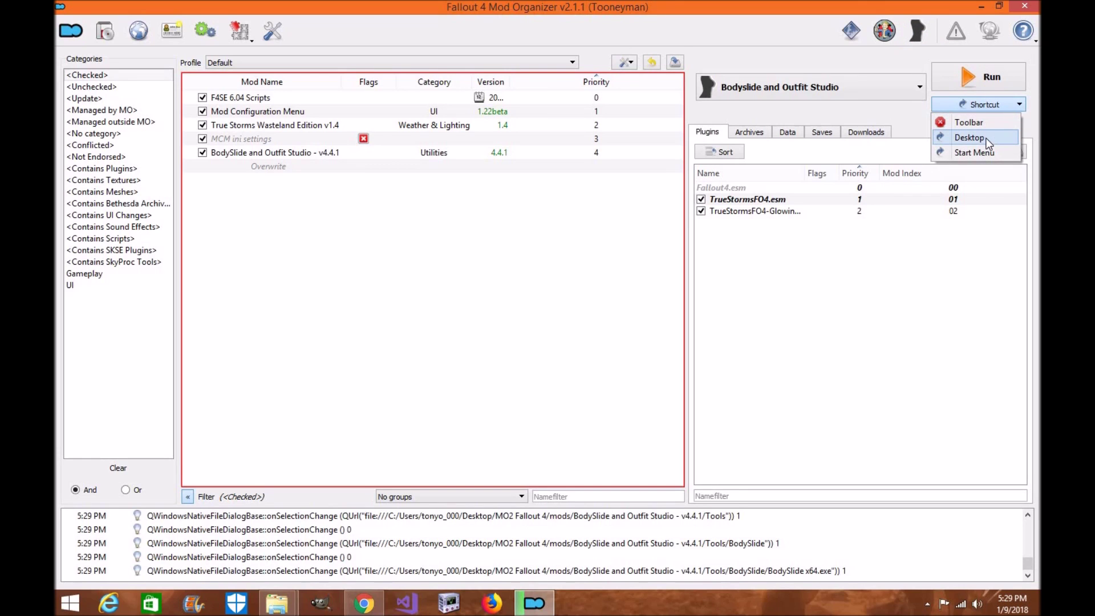
click(986, 138)
Step: Minimize Mod Organizer and the browser, and open the properties of the Bodyslide and Outfit Studio desktop shortcut
click(982, 4)
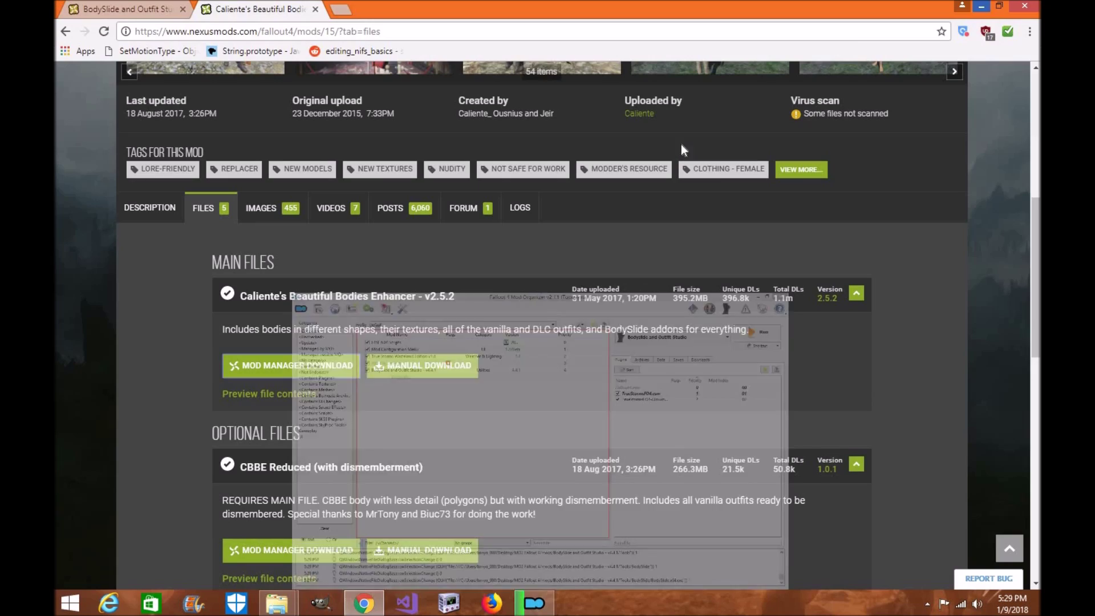
click(983, 6)
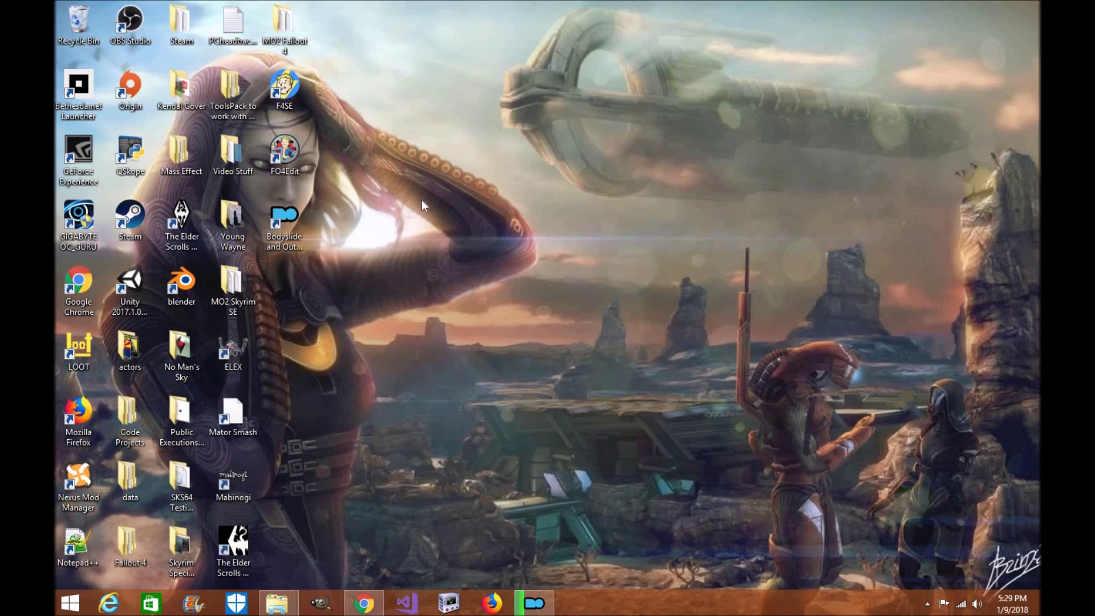
right_click(289, 220)
click(377, 491)
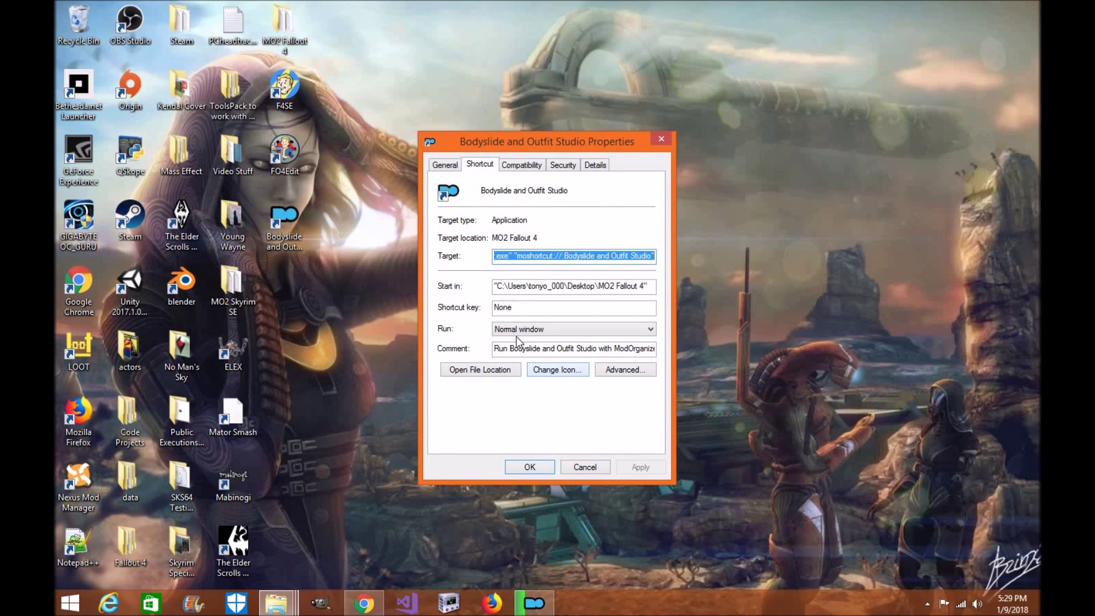
Step: Load the shortcut's replacement icon from BodySlide x64.exe in the BodySlide mod's Tools > BodySlide folder under MO2 Fallout 4 > mods
click(550, 372)
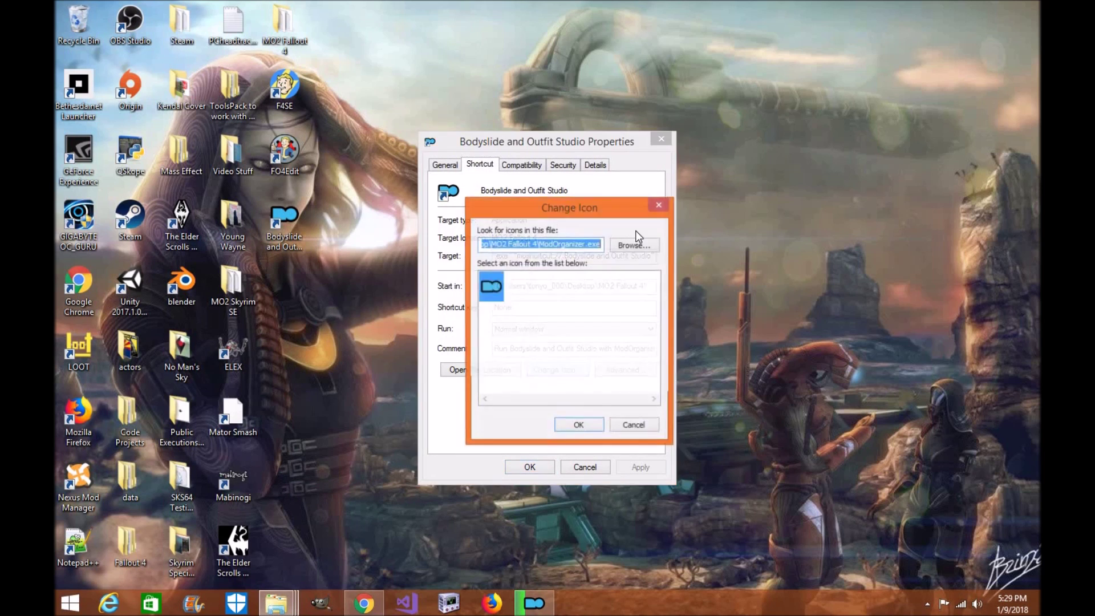
click(637, 249)
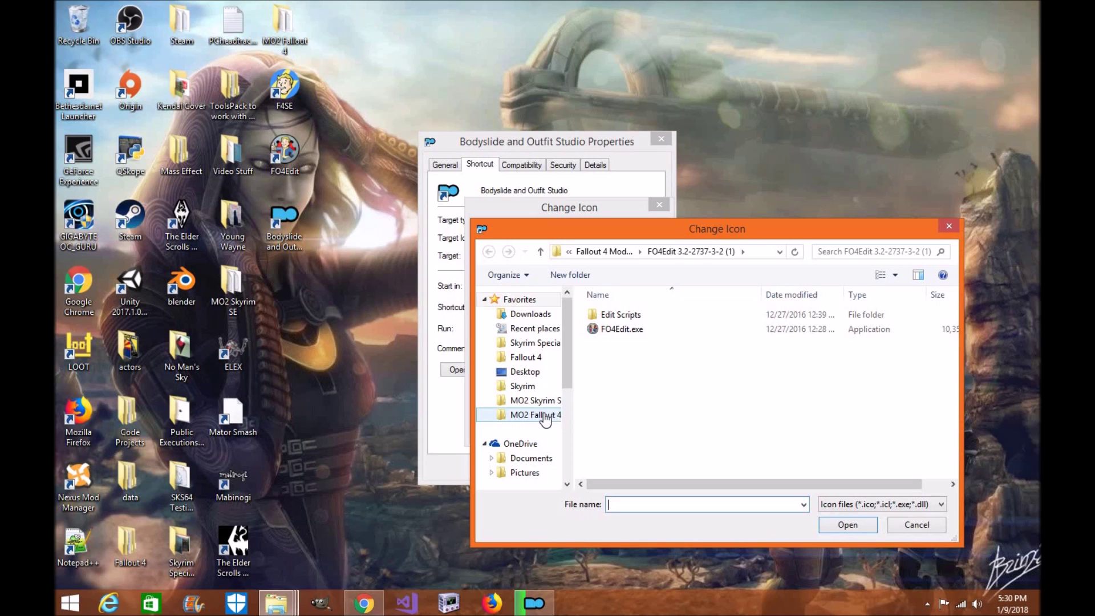
click(546, 414)
double_click(608, 386)
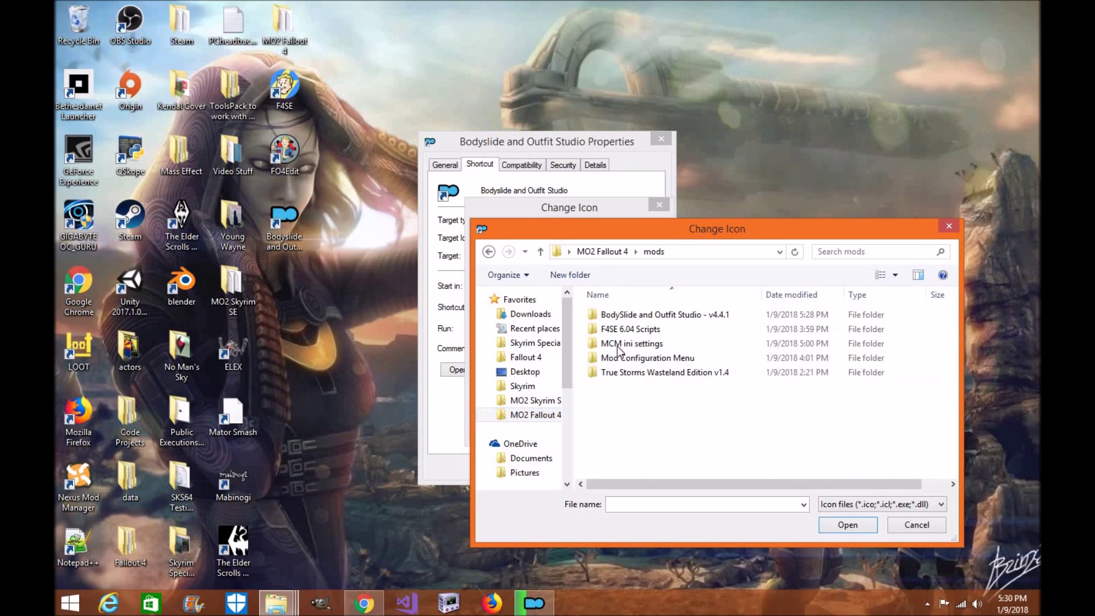
double_click(627, 317)
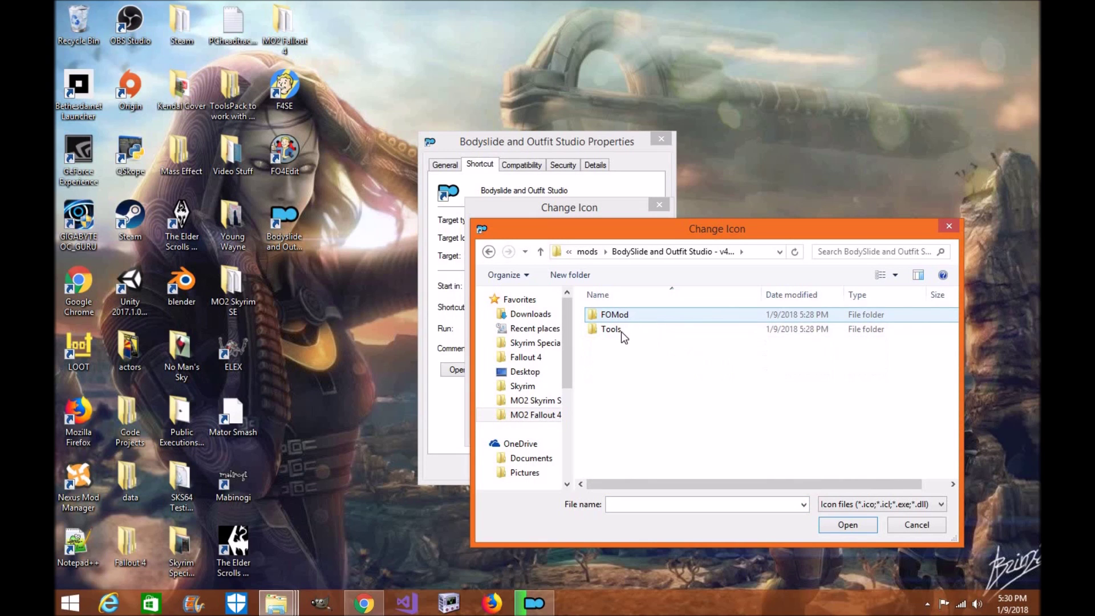
double_click(621, 331)
double_click(630, 314)
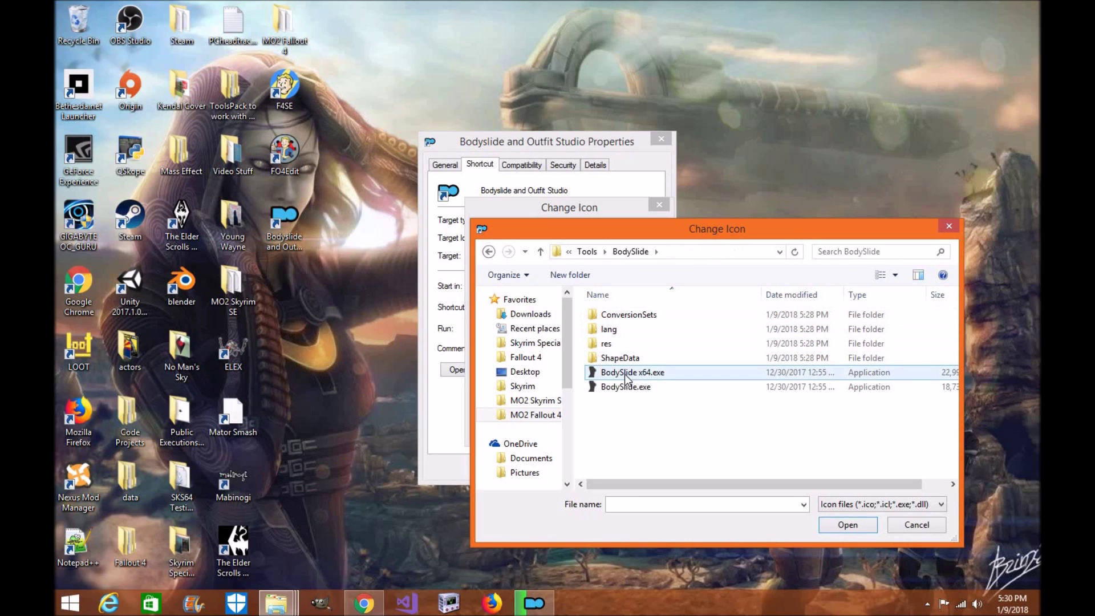
click(634, 375)
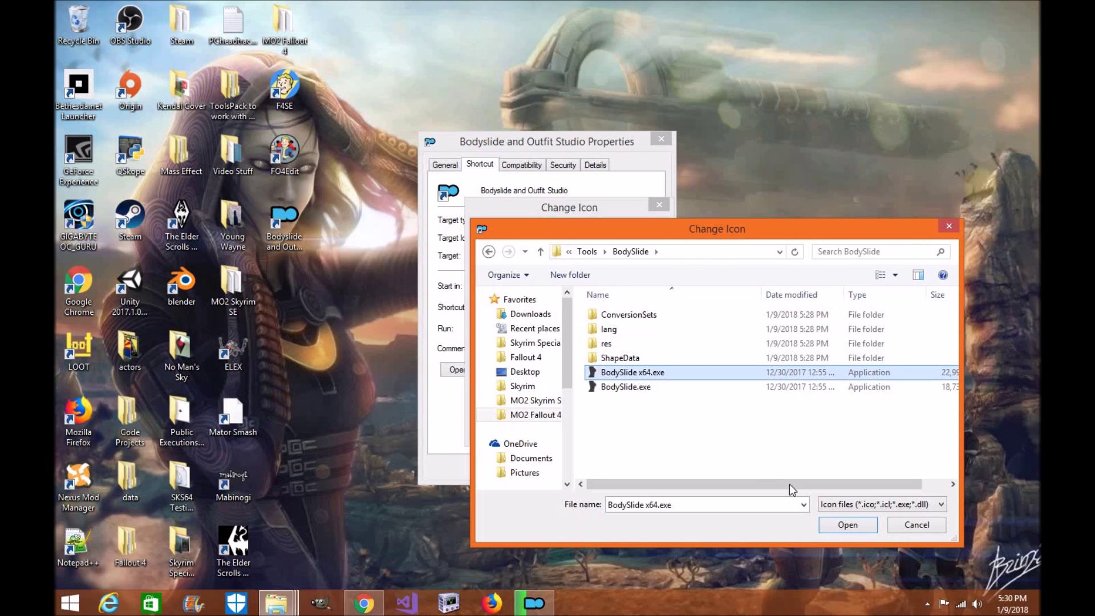
click(846, 528)
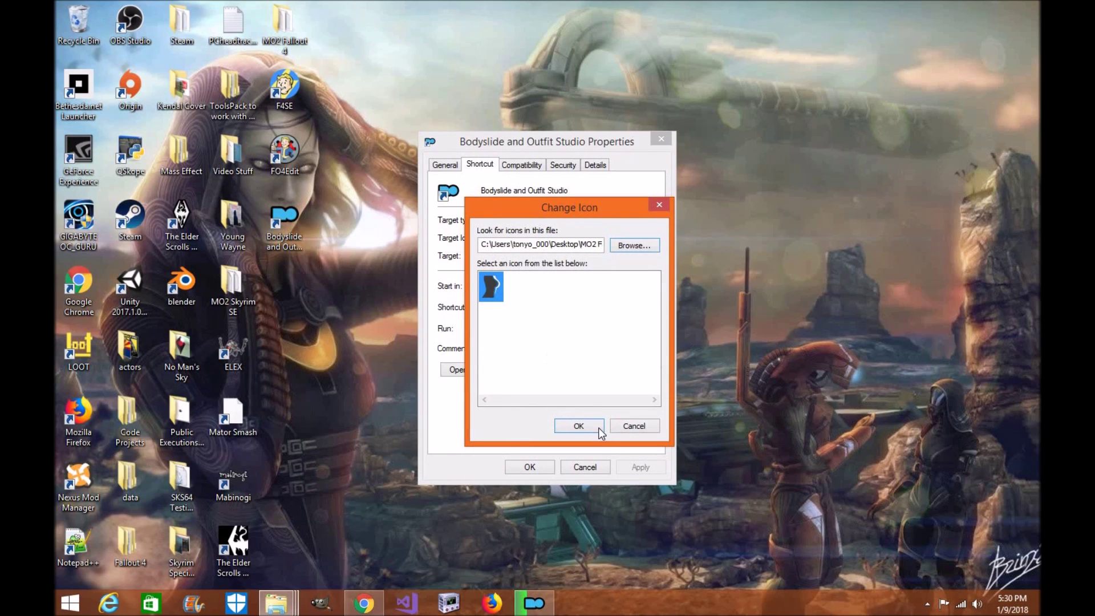
Step: Apply the BodySlide icon to the desktop shortcut, close its properties, and launch Bodyslide and Outfit Studio from it
click(600, 433)
click(641, 470)
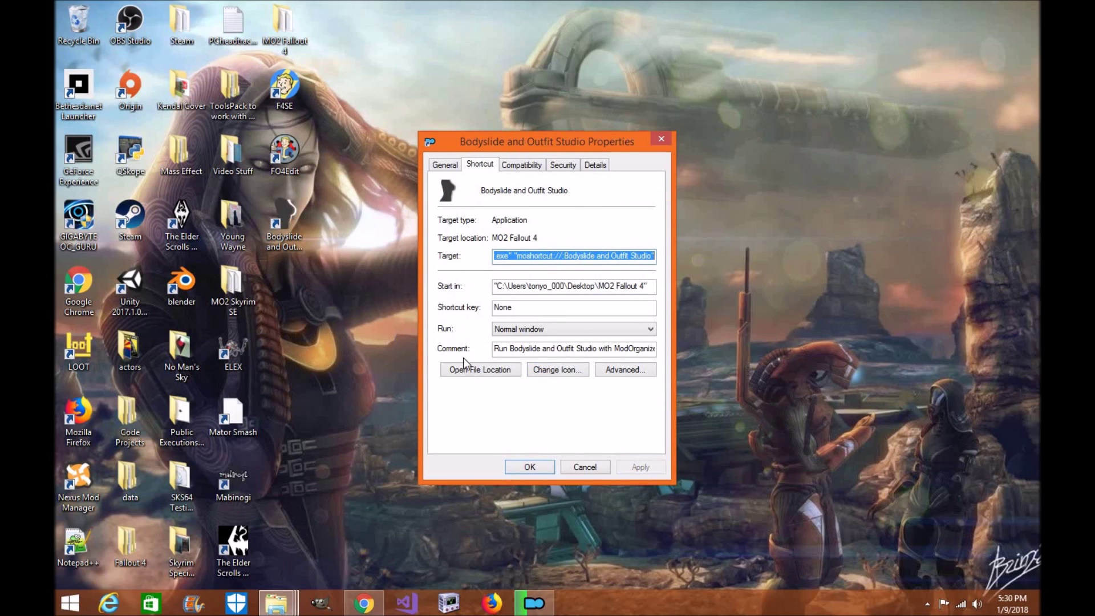
click(533, 463)
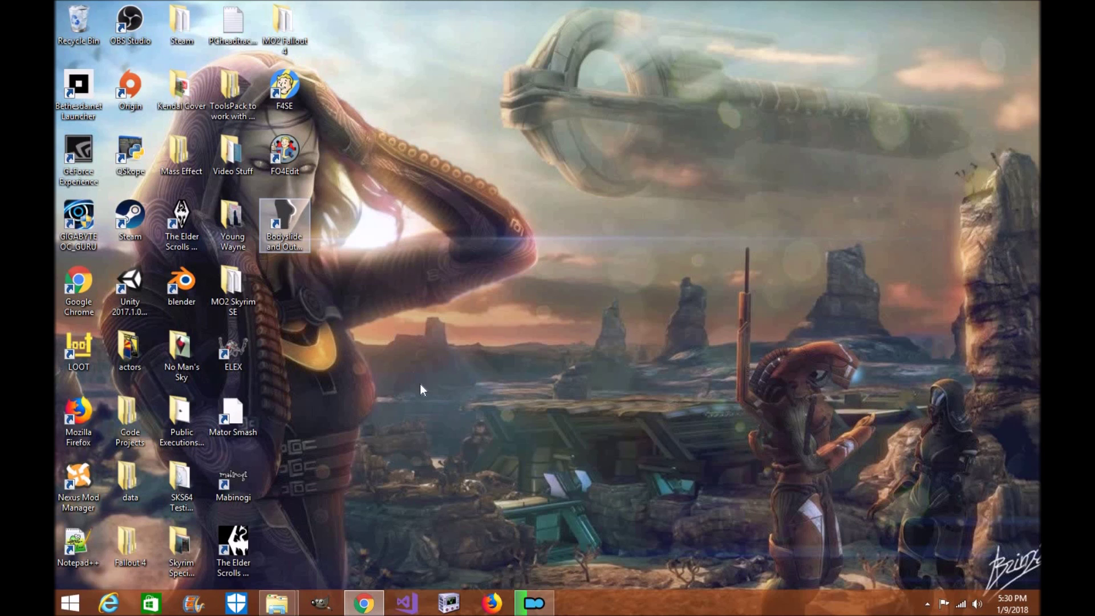
double_click(293, 224)
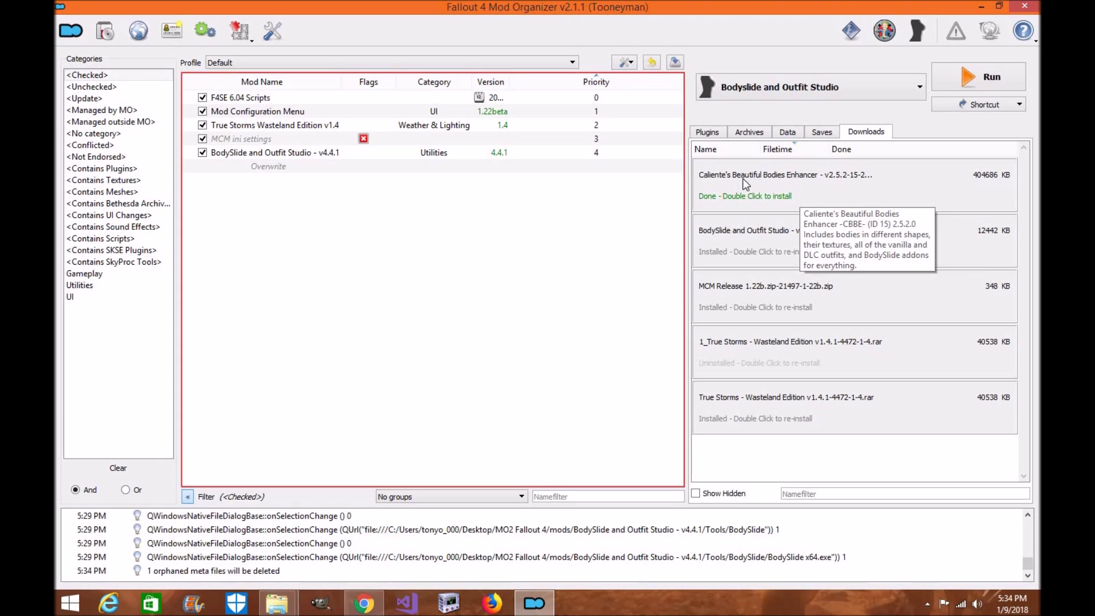
Step: In Mod Organizer, install CBBE with Vanilla Shape and NeverNude, leaving out the Automatron, Far Harbor and Nuka World outfits
double_click(803, 194)
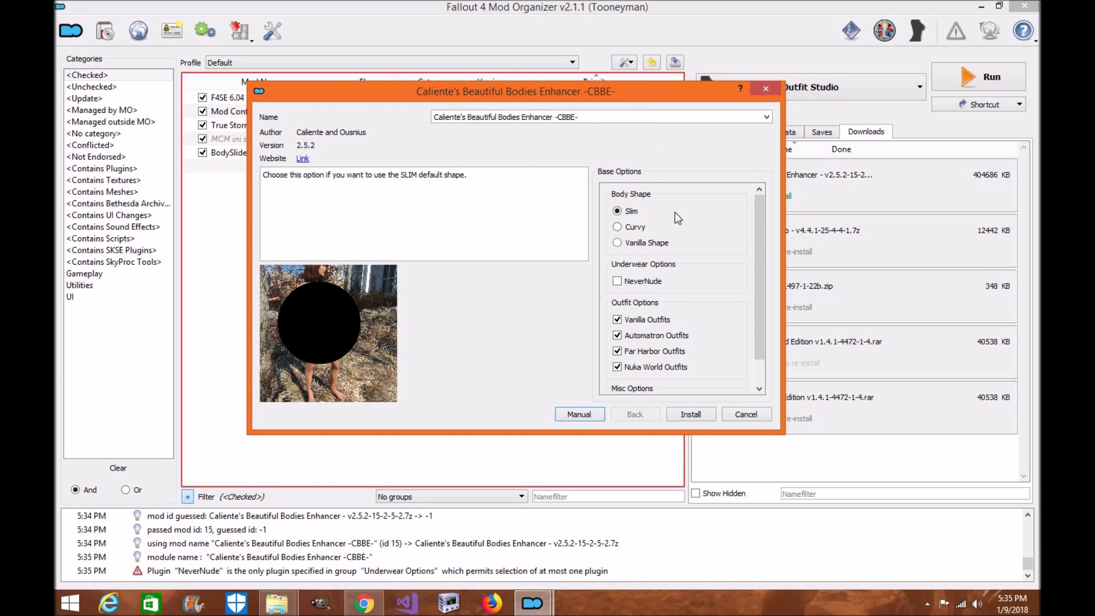
click(620, 244)
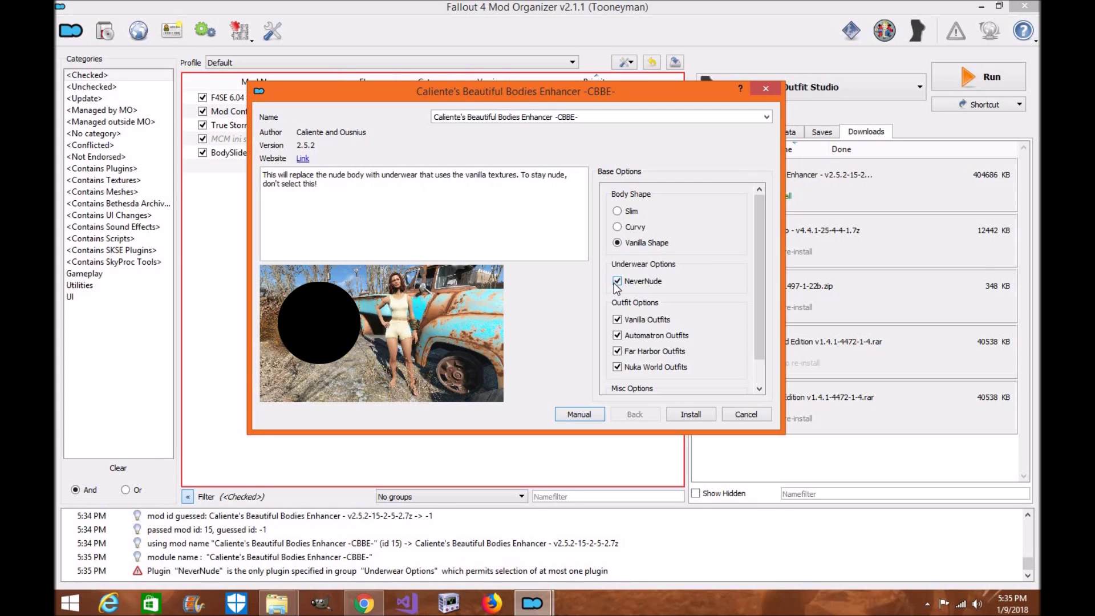
scroll(616, 287, down, 1)
click(619, 307)
click(620, 323)
click(620, 338)
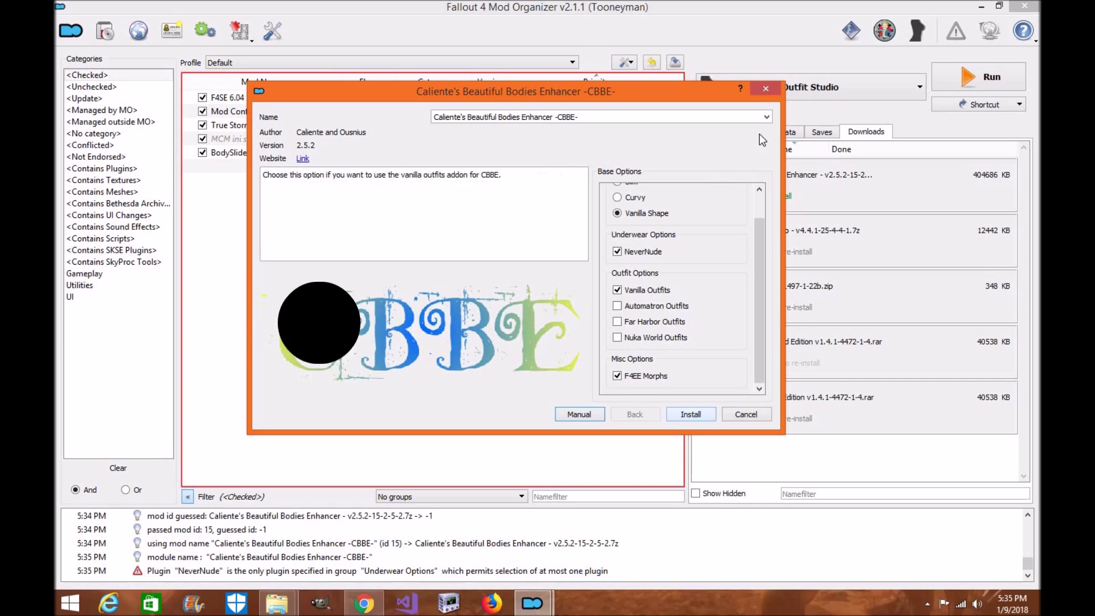
click(690, 414)
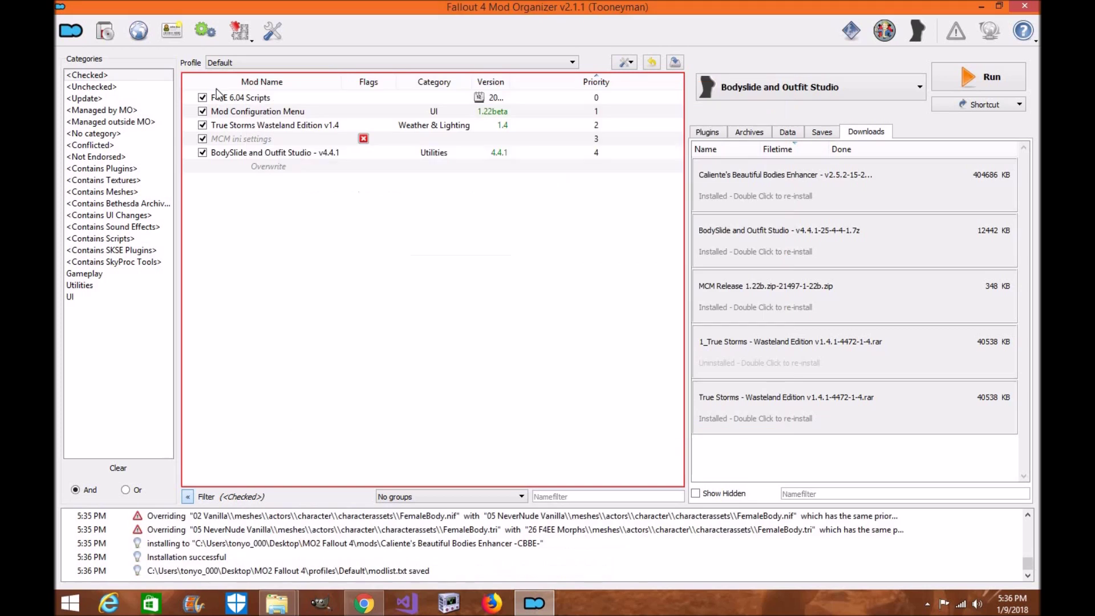
Step: Enable the unchecked Caliente's Beautiful Bodies Enhancer mod and return to the list of checked mods
click(91, 86)
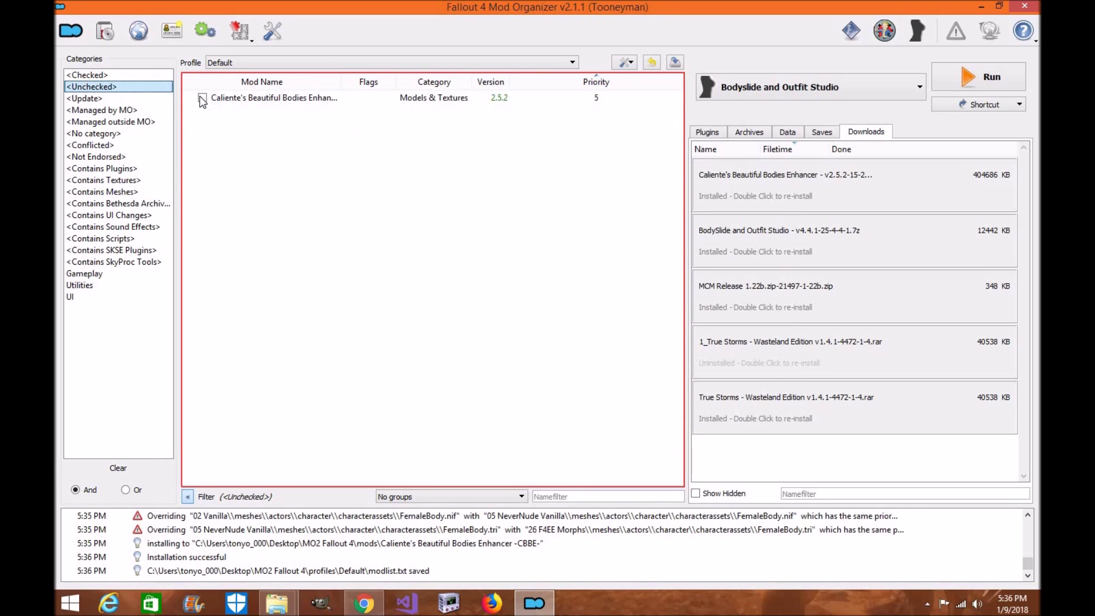
click(202, 98)
click(88, 75)
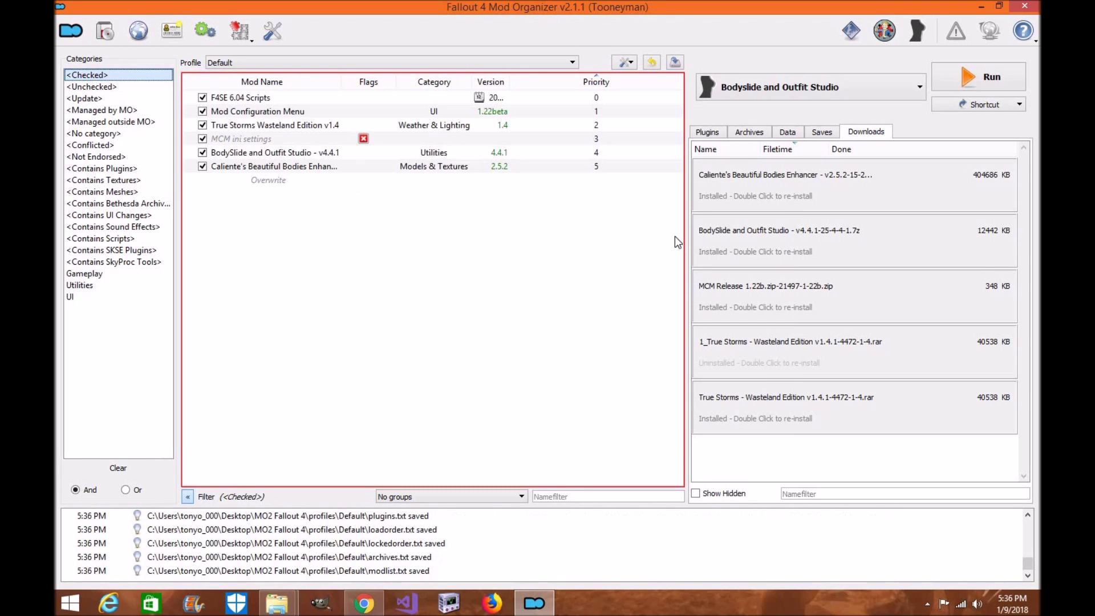
Step: Move CBBE.esp up in the plugin load order so it sits directly after TrueStormsFO4.esm
click(707, 131)
click(748, 223)
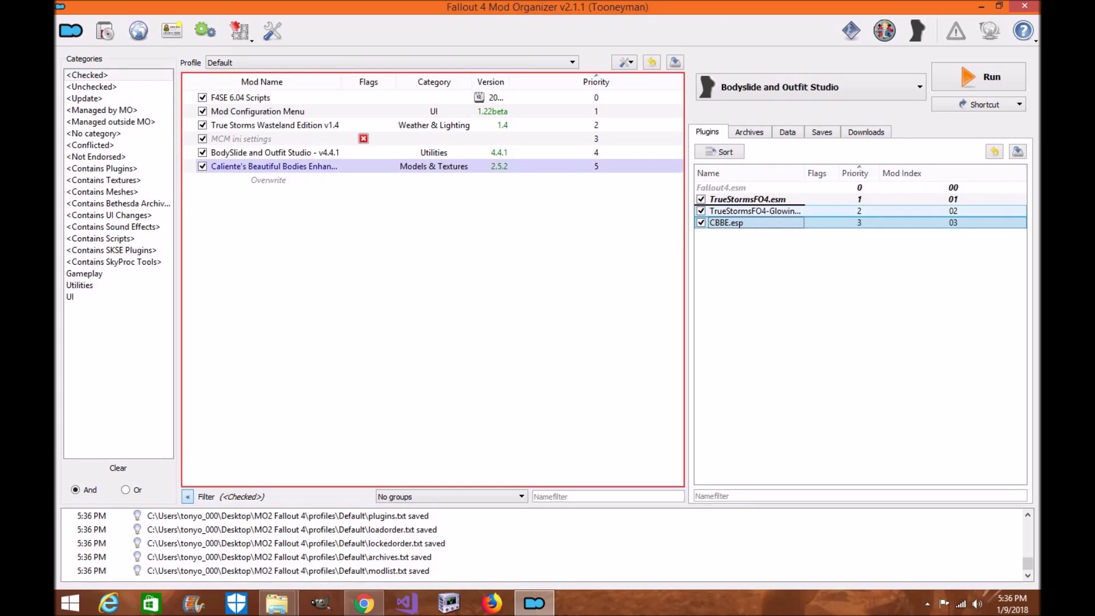
mouse_move(748, 222)
mouse_down()
mouse_move(748, 198)
mouse_move(746, 216)
mouse_up()
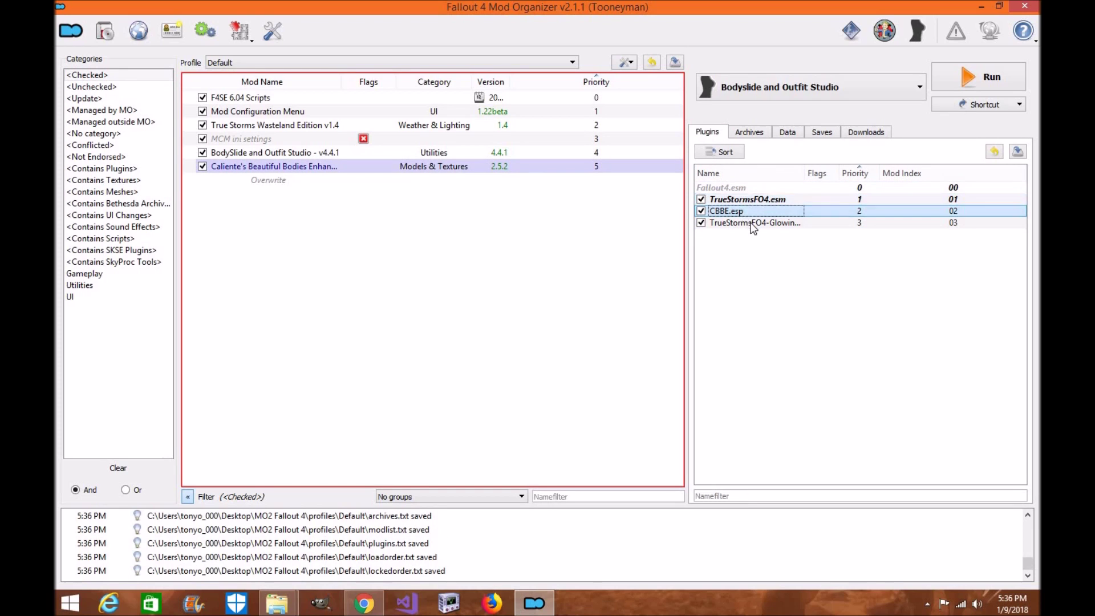
Step: Launch BodySlide from Mod Organizer, browse the available outfits, and choose CBBE NeverNude as the outfit/body
click(917, 43)
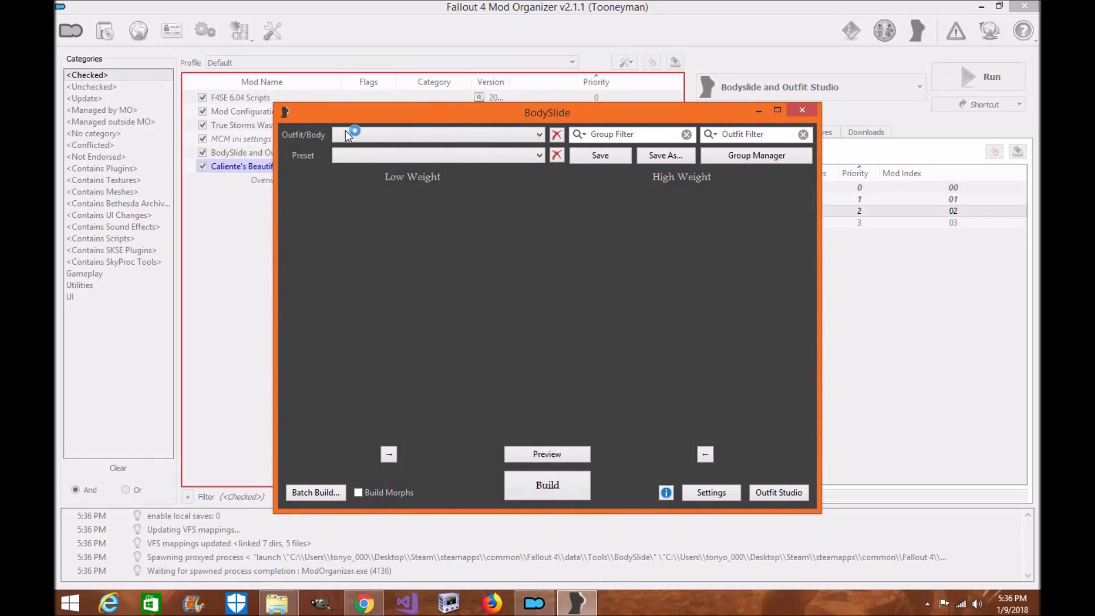
click(405, 135)
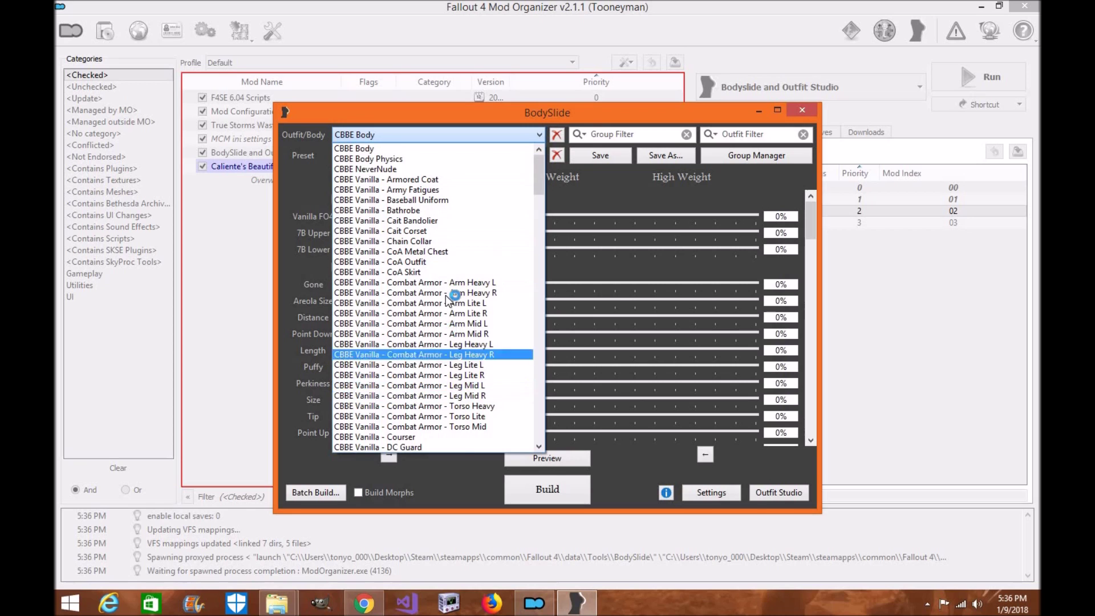
scroll(433, 370, down, 20)
scroll(442, 285, up, 15)
scroll(440, 283, up, 15)
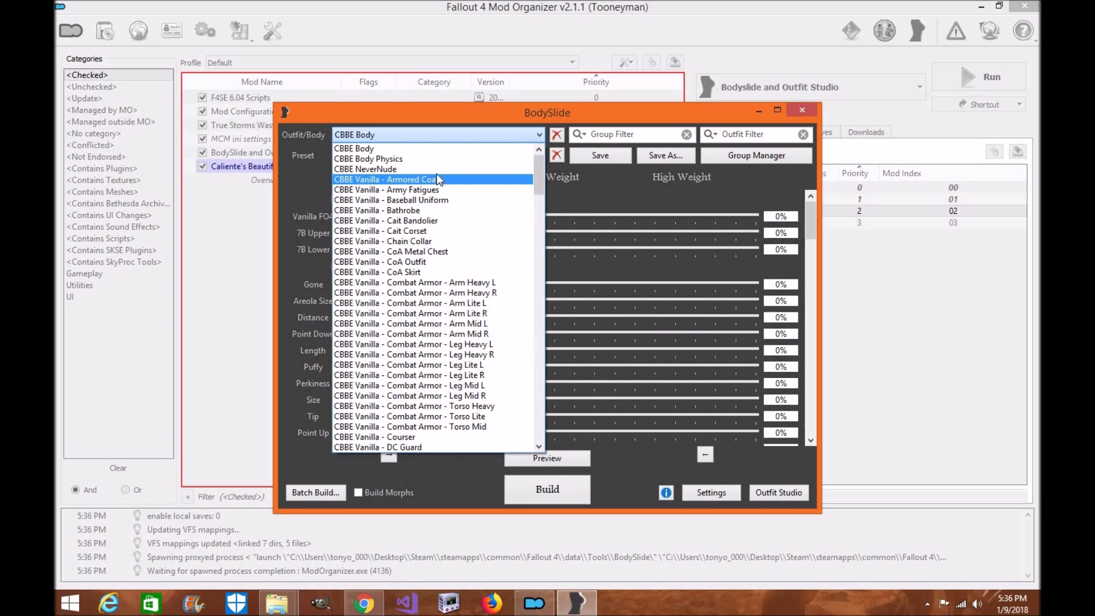
click(422, 168)
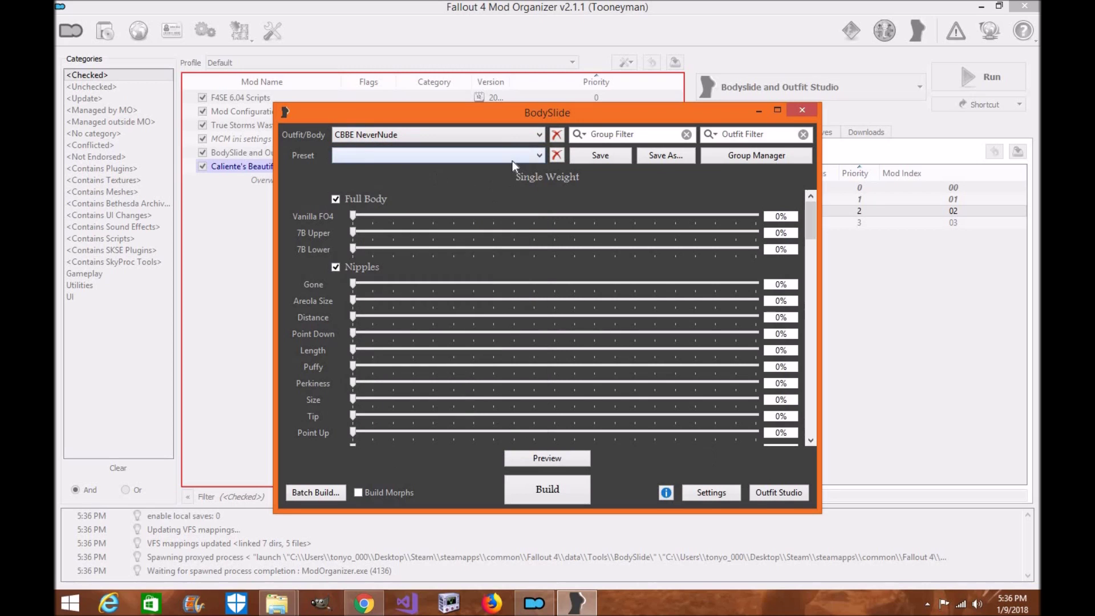
Step: Preview the CBBE NeverNude body without a preset, inspect it from several angles, and close the preview
click(513, 163)
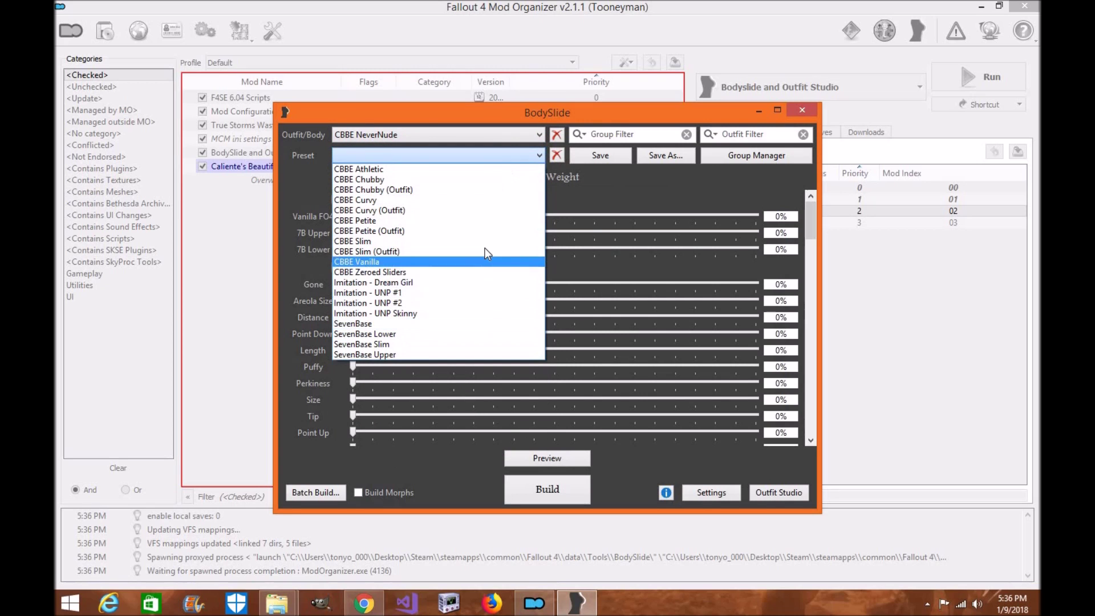
click(562, 466)
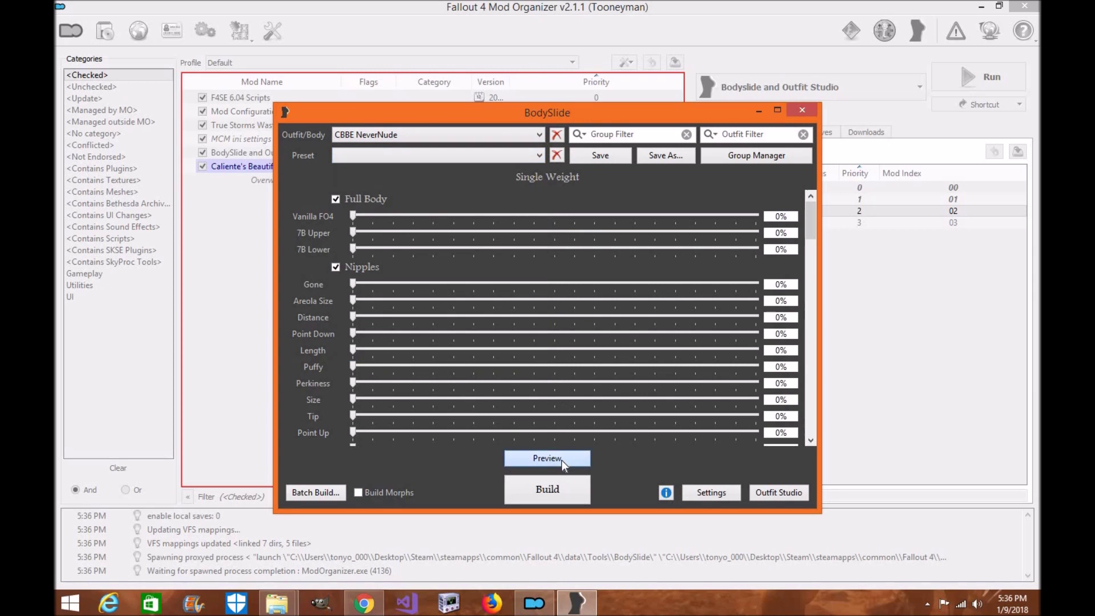
click(562, 463)
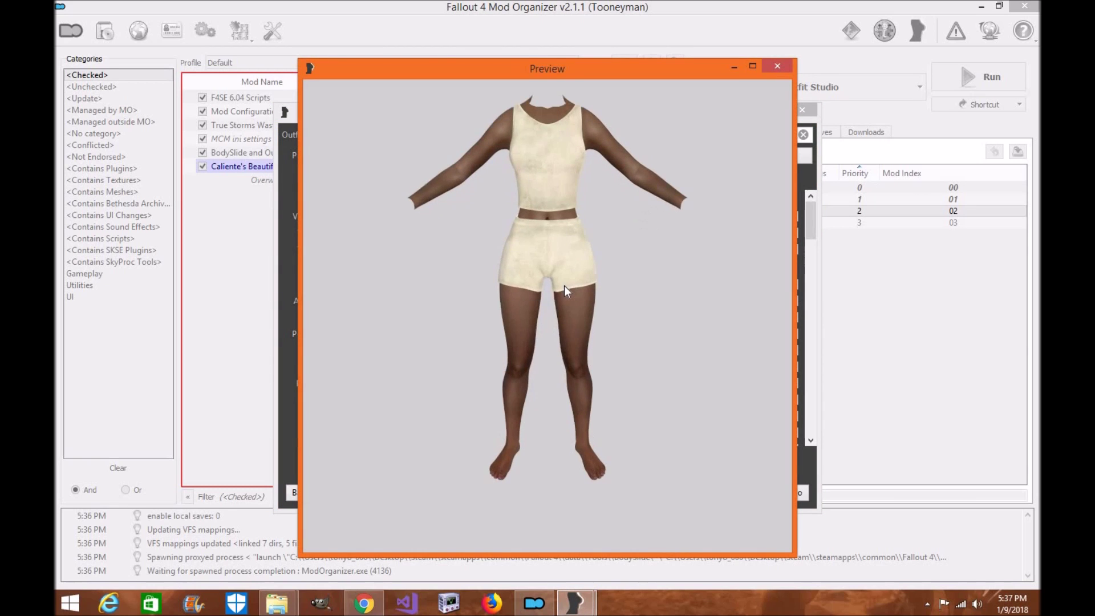
drag(562, 335, 620, 319)
scroll(555, 338, up, 2)
drag(607, 264, 744, 127)
drag(614, 167, 709, 85)
drag(607, 283, 691, 140)
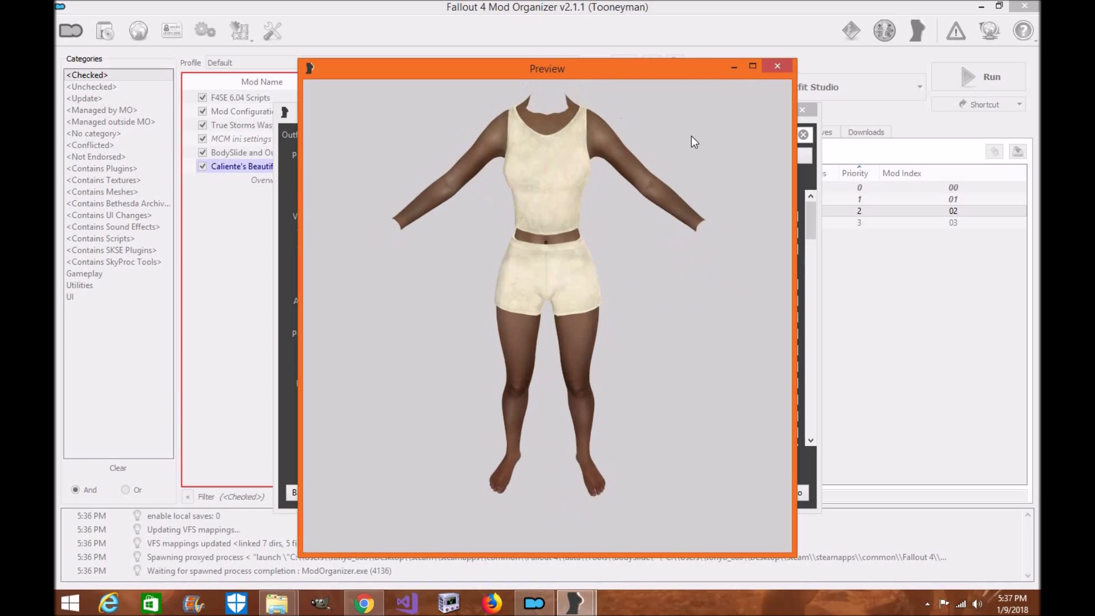
click(777, 66)
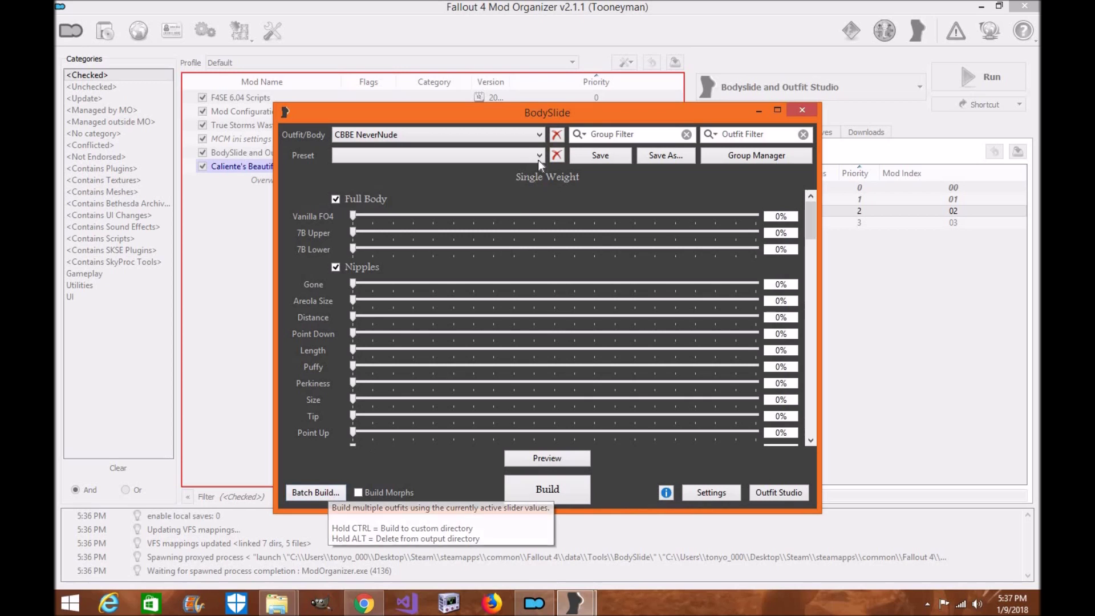
Step: Apply the CBBE Curvy preset to CBBE NeverNude and check the shape in the preview
click(521, 157)
click(495, 194)
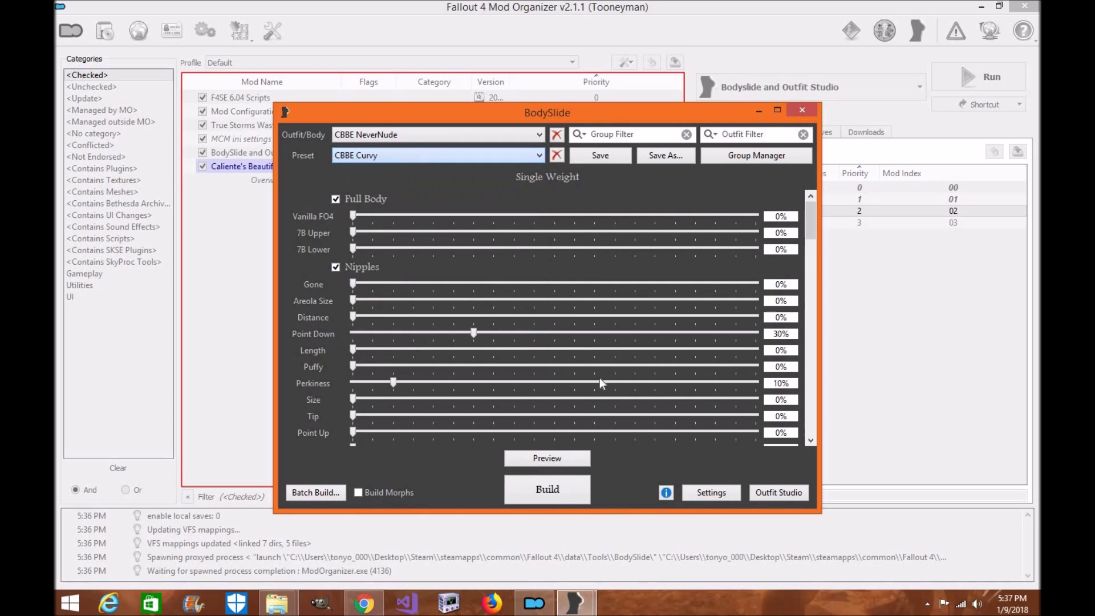
click(577, 459)
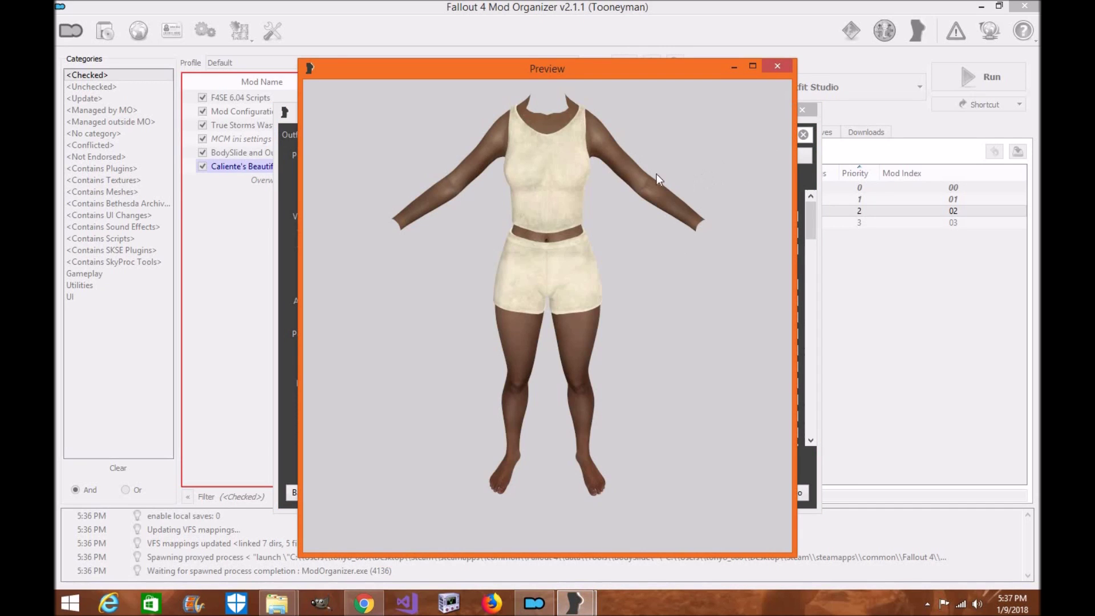
drag(659, 176, 757, 96)
drag(696, 75, 604, 75)
click(686, 66)
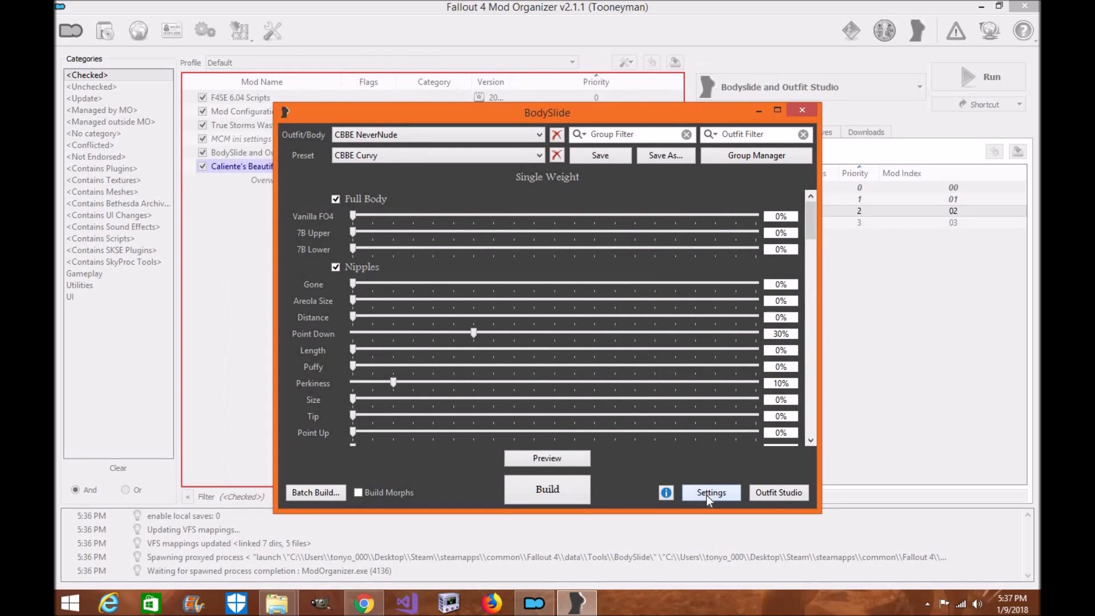
Step: Set BodySlide's game data path to the overwrite folder inside MO2 Fallout 4 and accept the settings
click(708, 493)
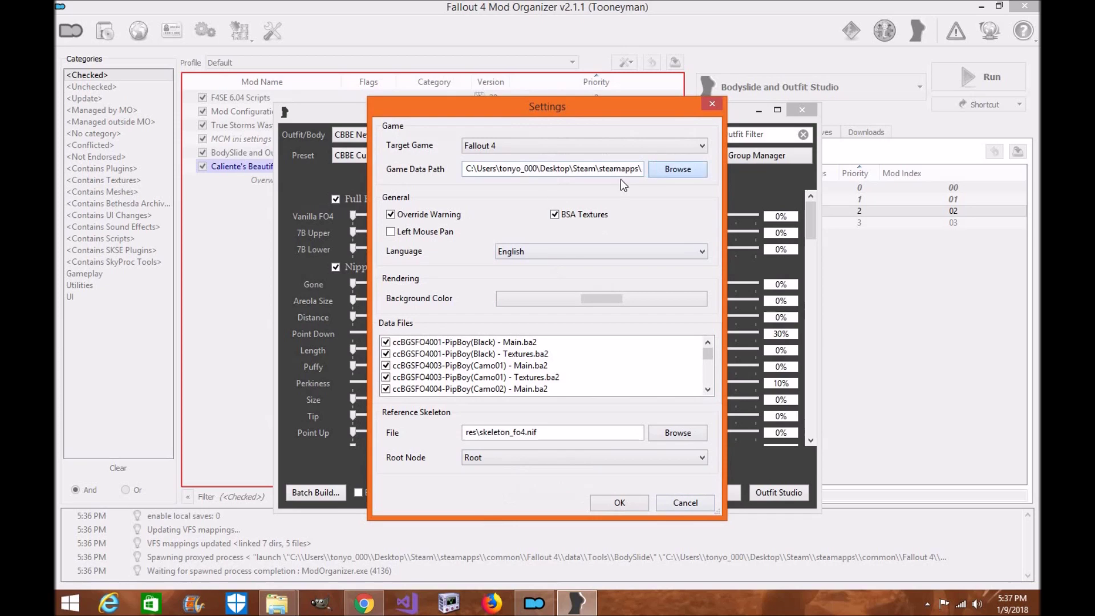
click(656, 169)
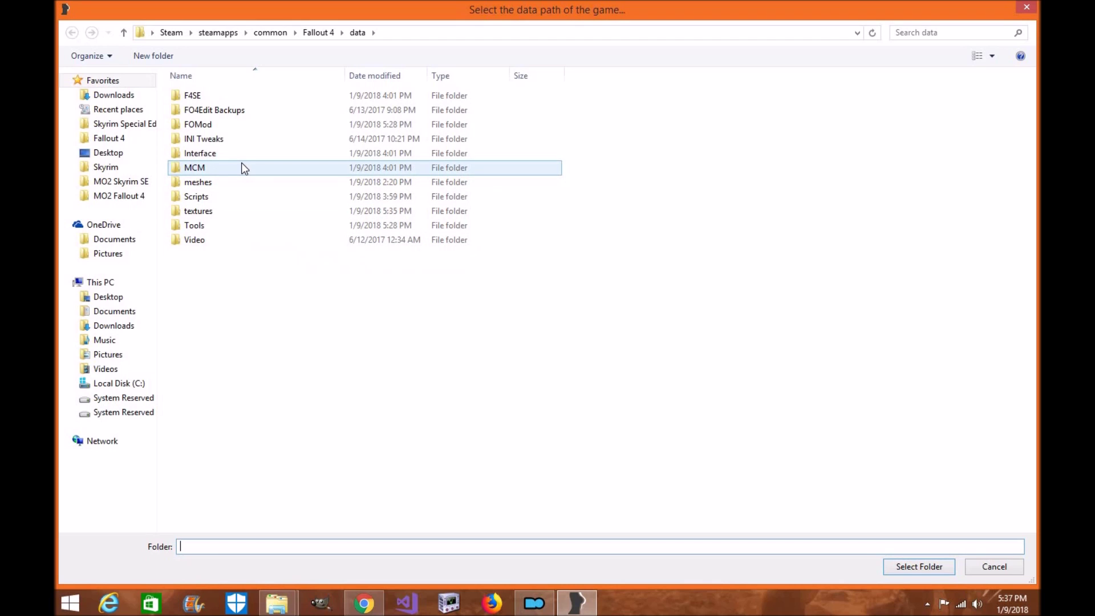
click(136, 201)
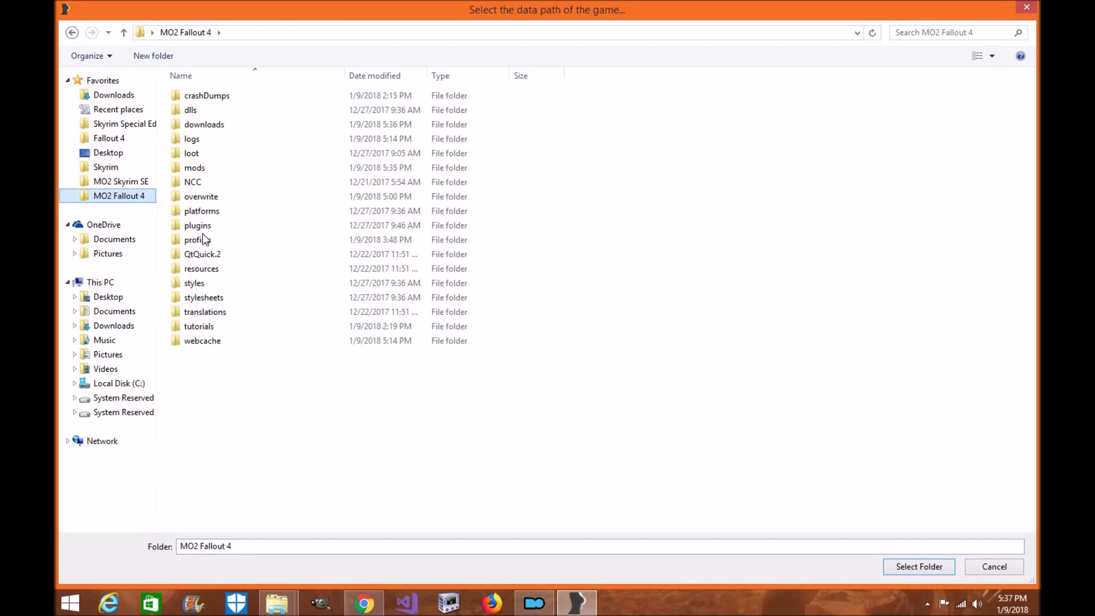
click(208, 197)
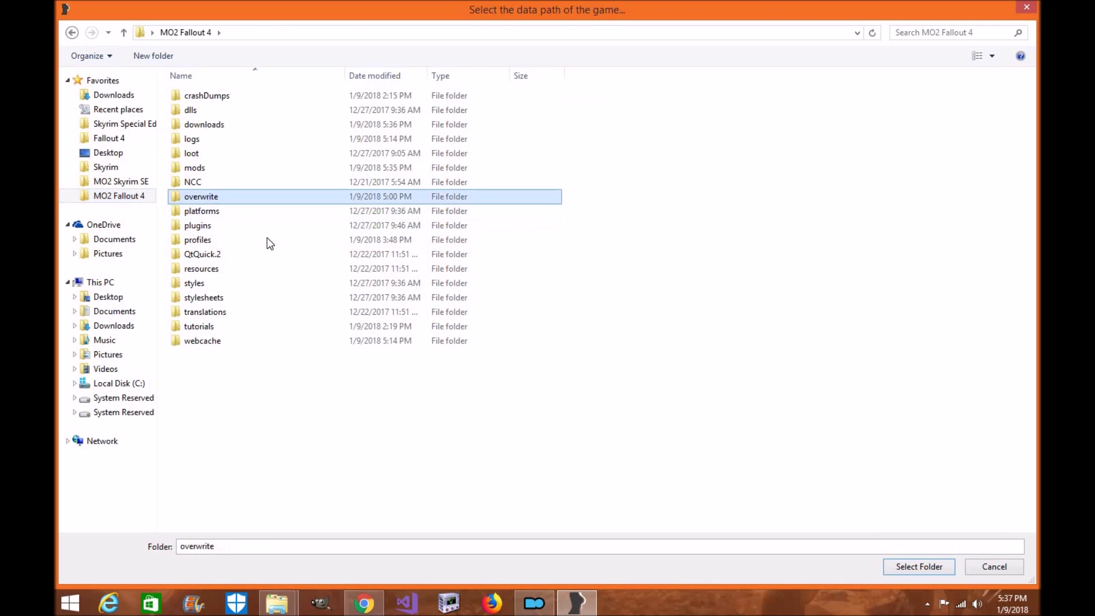
click(928, 567)
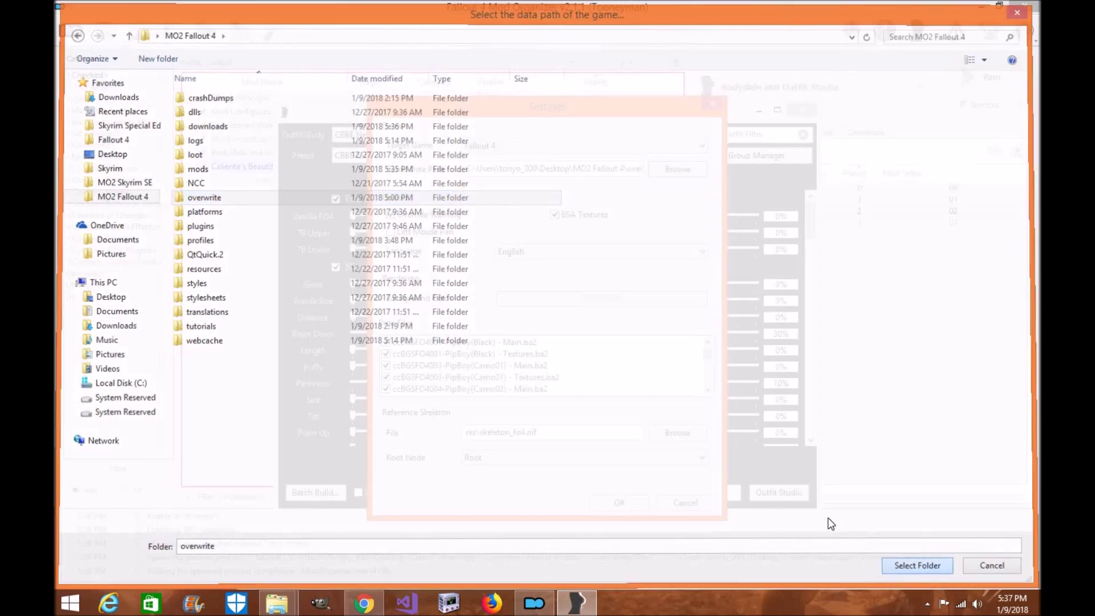
click(621, 508)
Step: Preview the CBBE Curvy body with the overwrite data path, rotate it, and close the preview
click(567, 460)
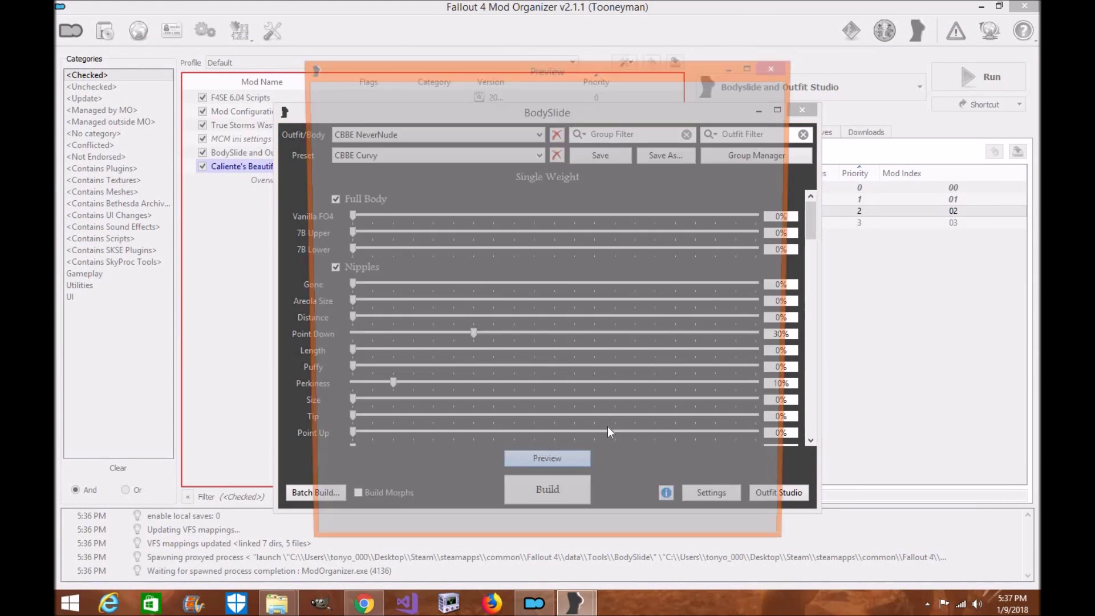
drag(528, 430, 777, 103)
click(777, 66)
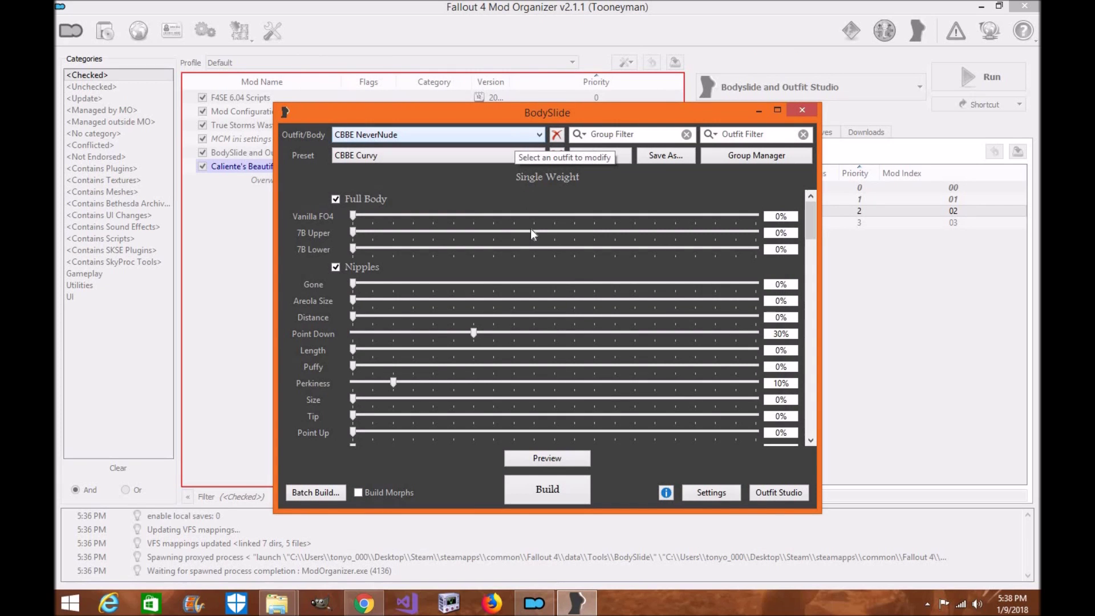
Step: Review the Curvy preset's slider values, keep CBBE NeverNude as the outfit, and inspect the body from the front in the preview
scroll(552, 336, down, 15)
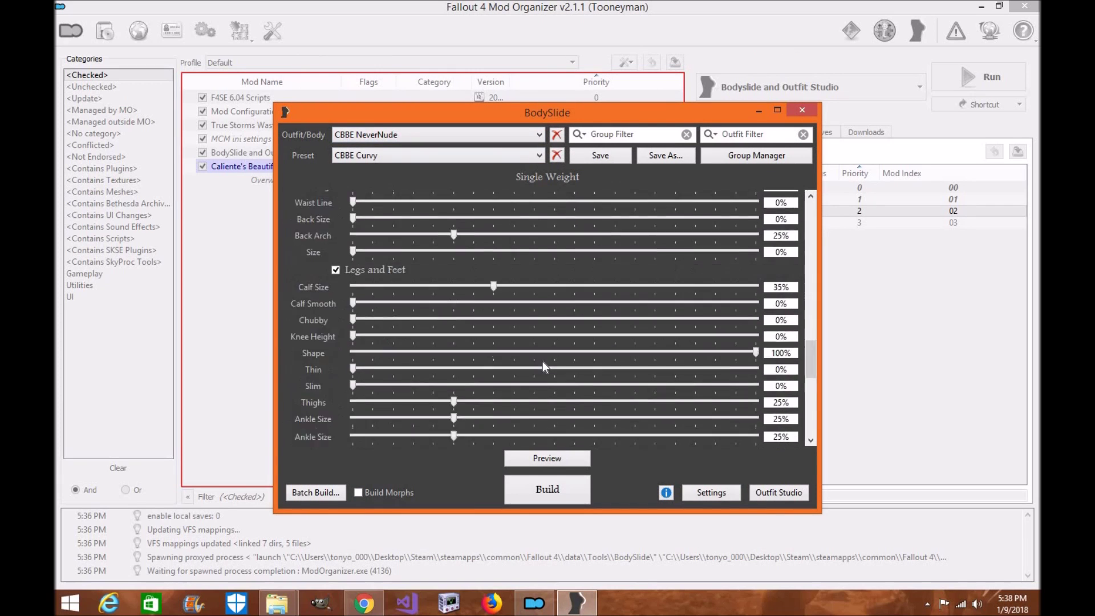
scroll(531, 239, up, 15)
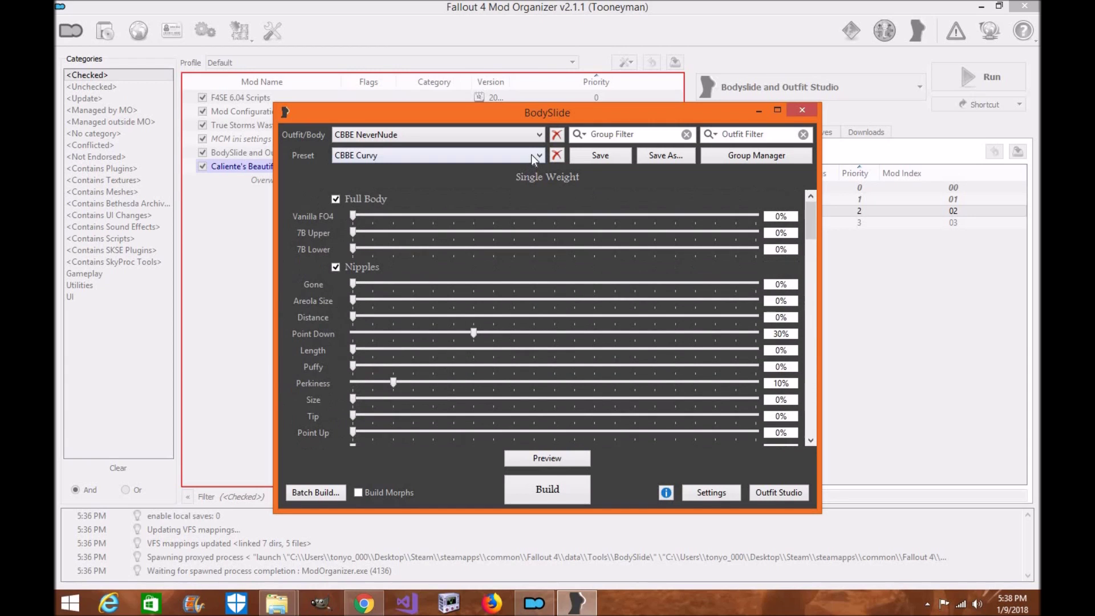
click(538, 136)
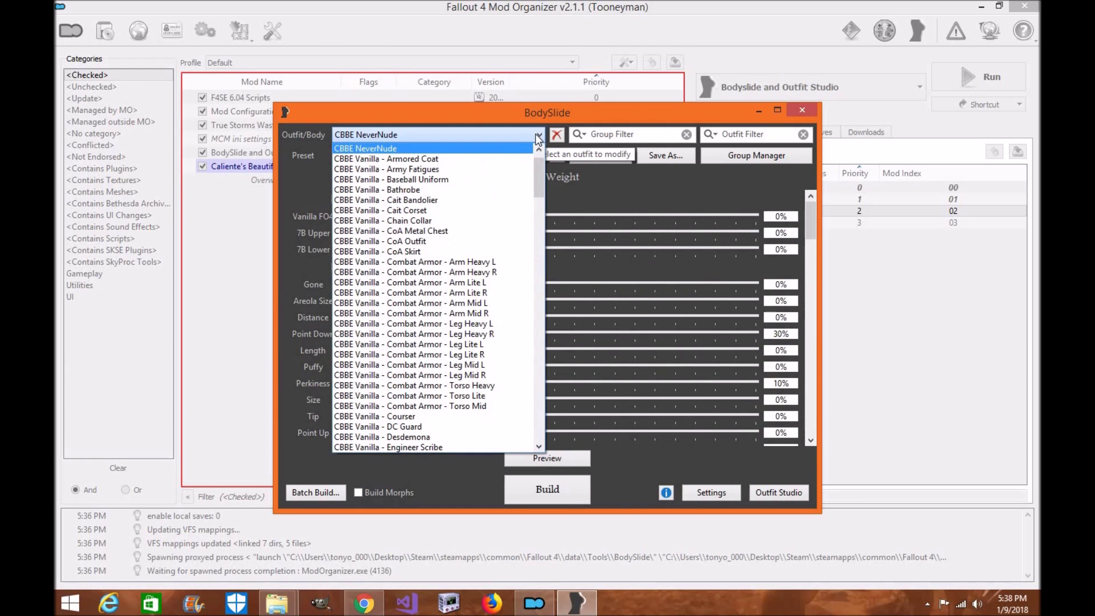
scroll(538, 138, up, 1)
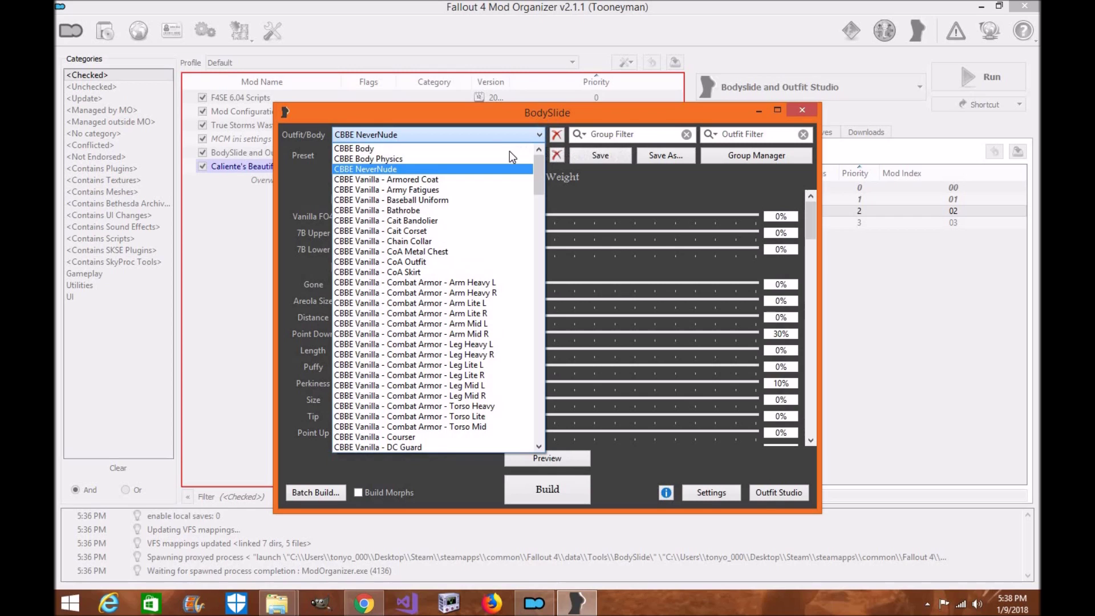
click(500, 170)
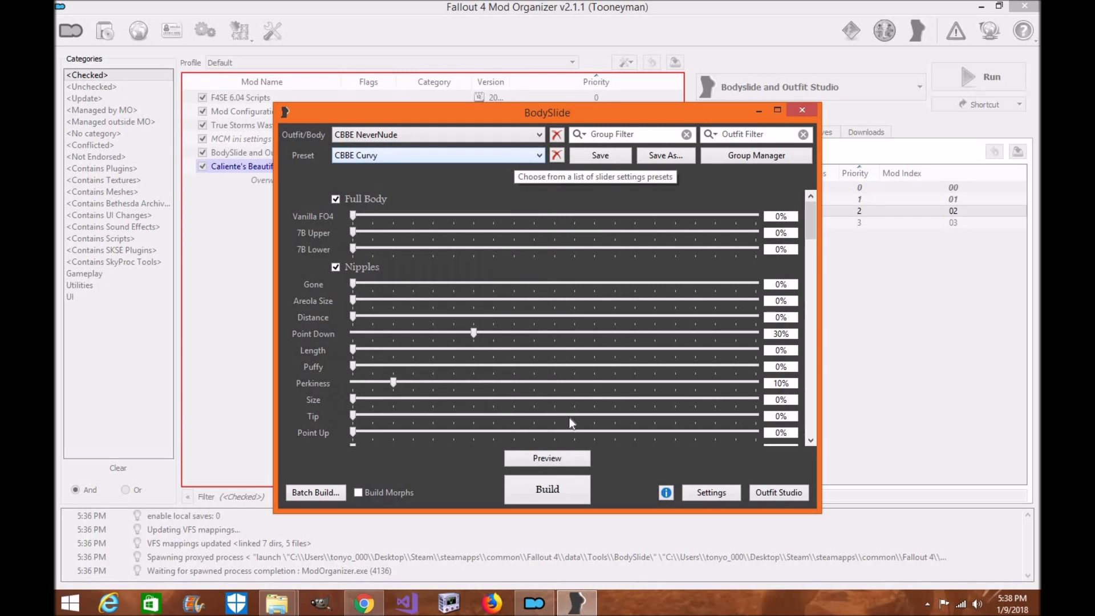
click(578, 459)
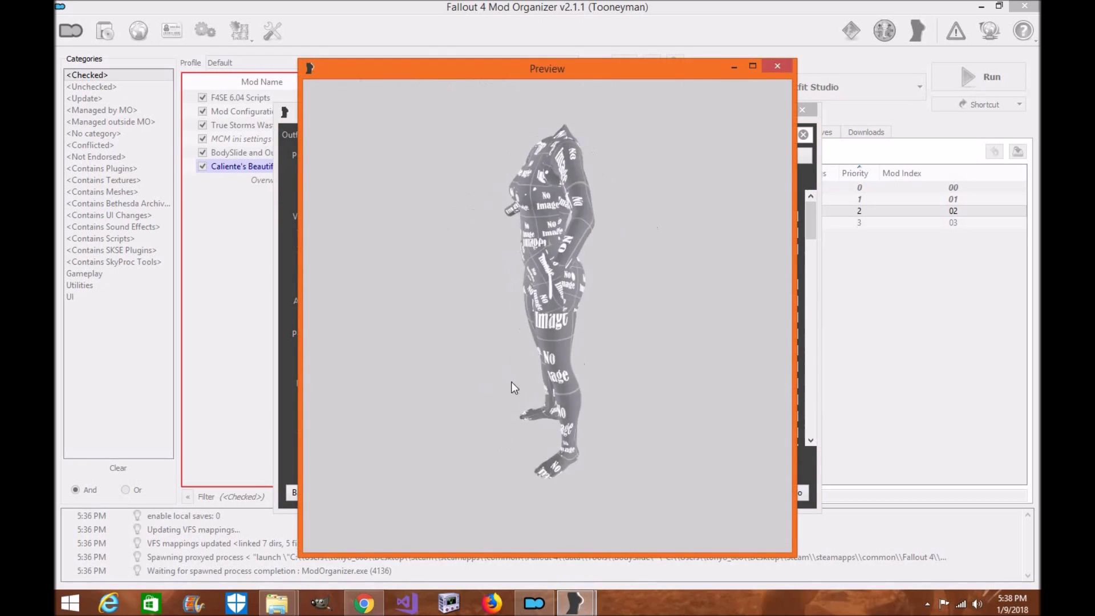
drag(515, 388, 645, 313)
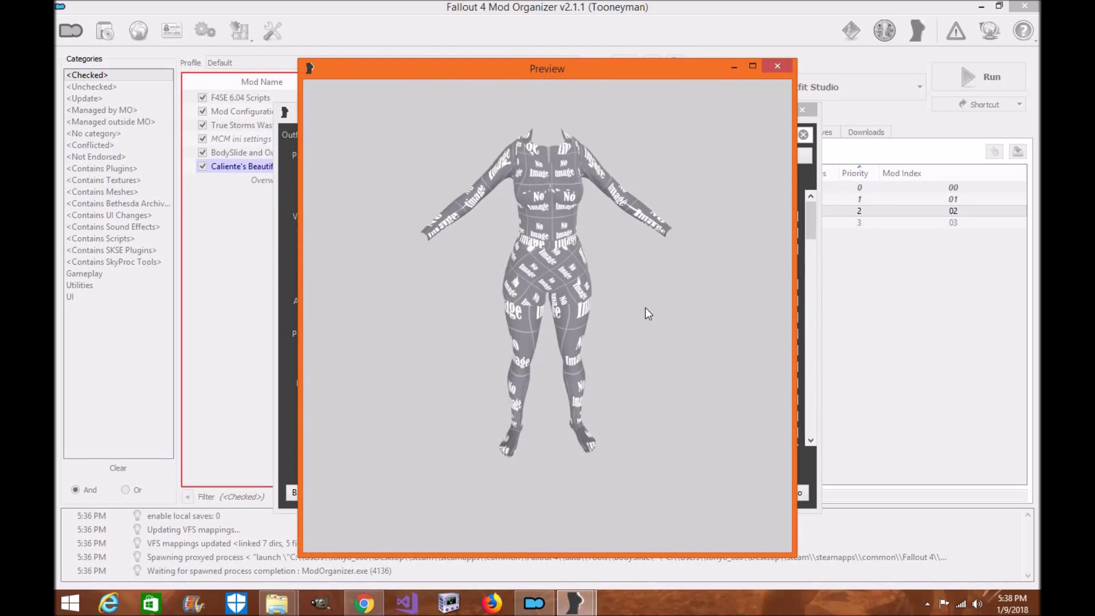
click(779, 70)
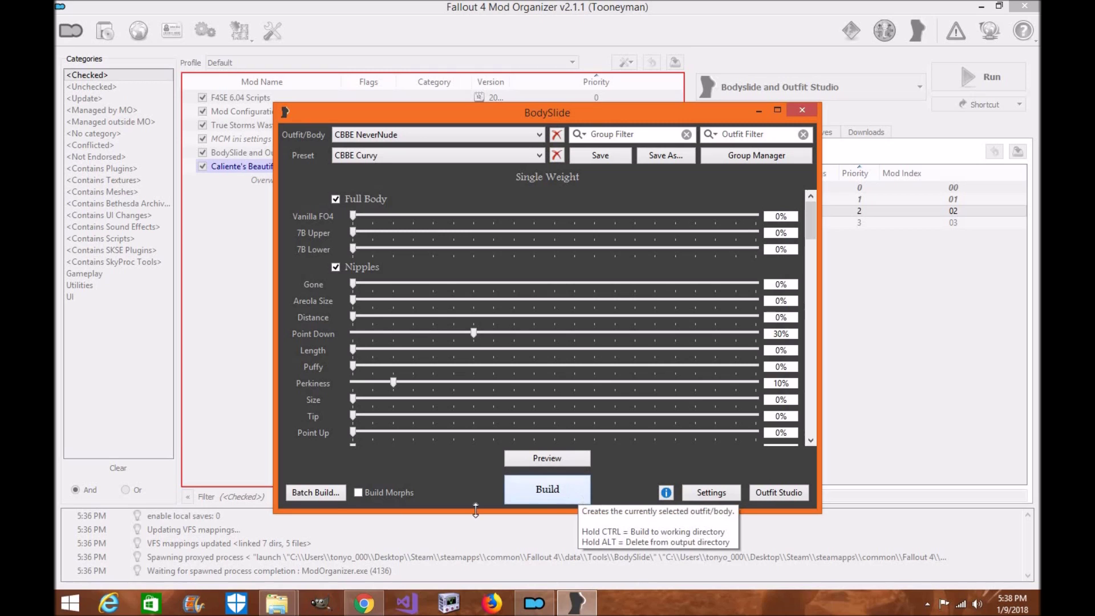
Step: Review the batch build list and build CBBE NeverNude with the CBBE Vanilla outfits, leaving out CBBE Body and CBBE Body Physics
click(315, 493)
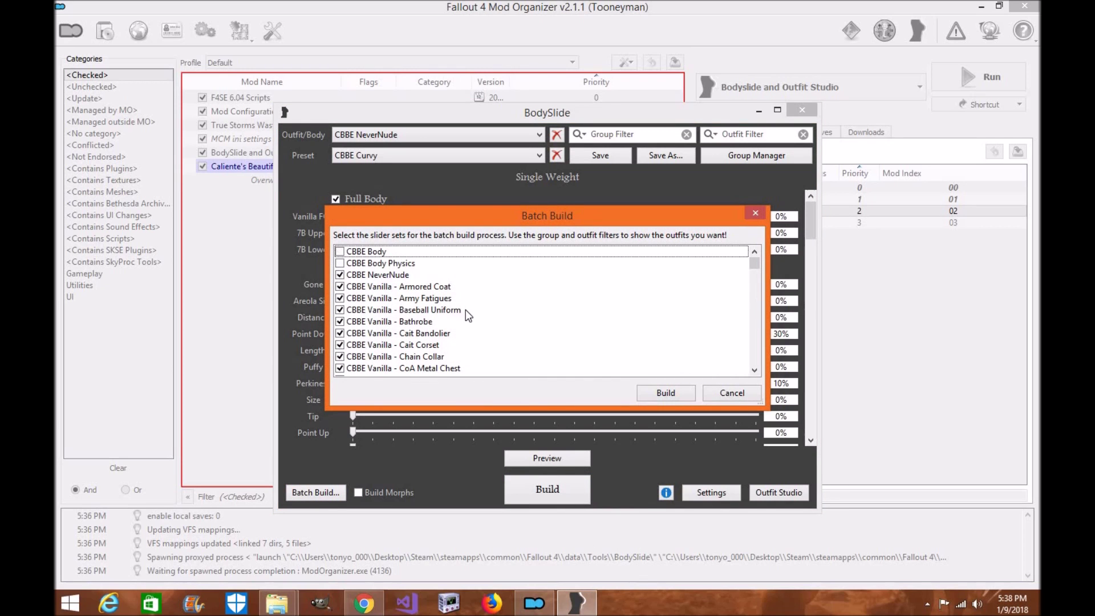
scroll(461, 320, down, 20)
scroll(460, 341, up, 20)
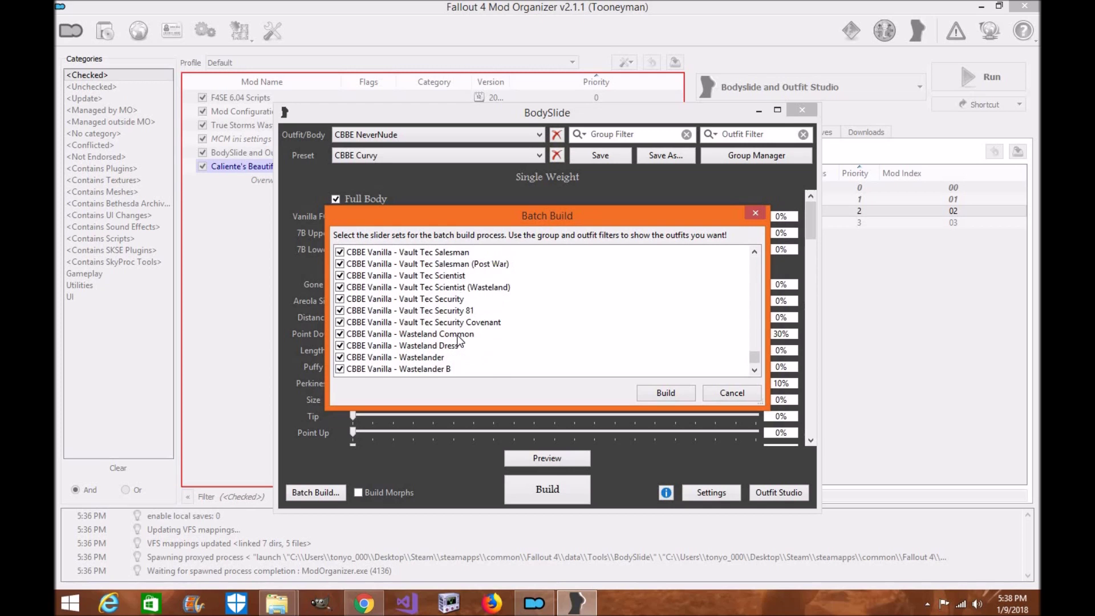
scroll(453, 278, up, 5)
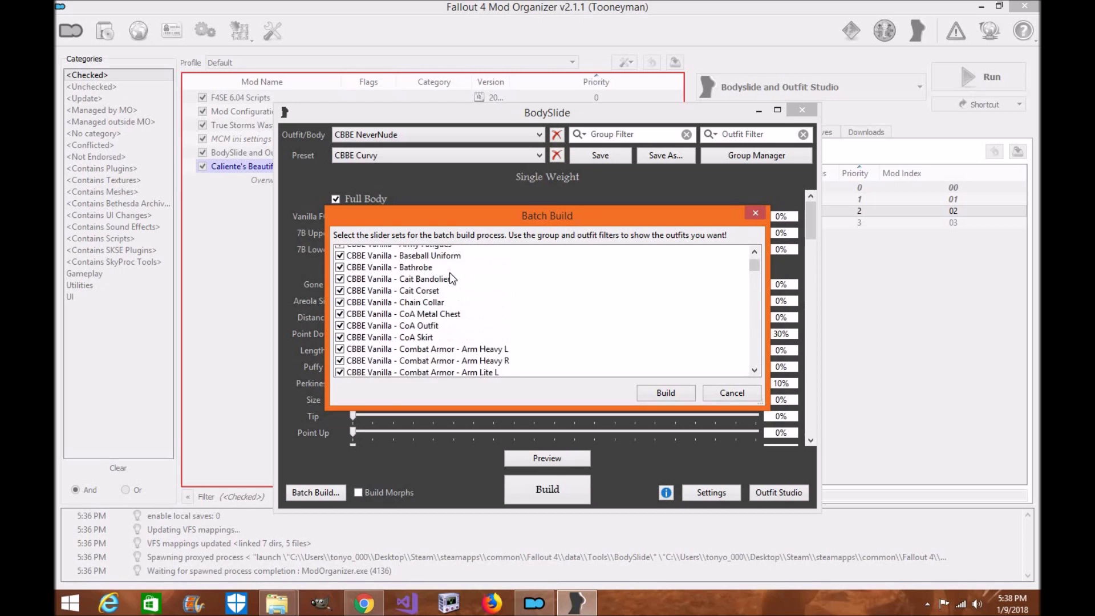
click(677, 398)
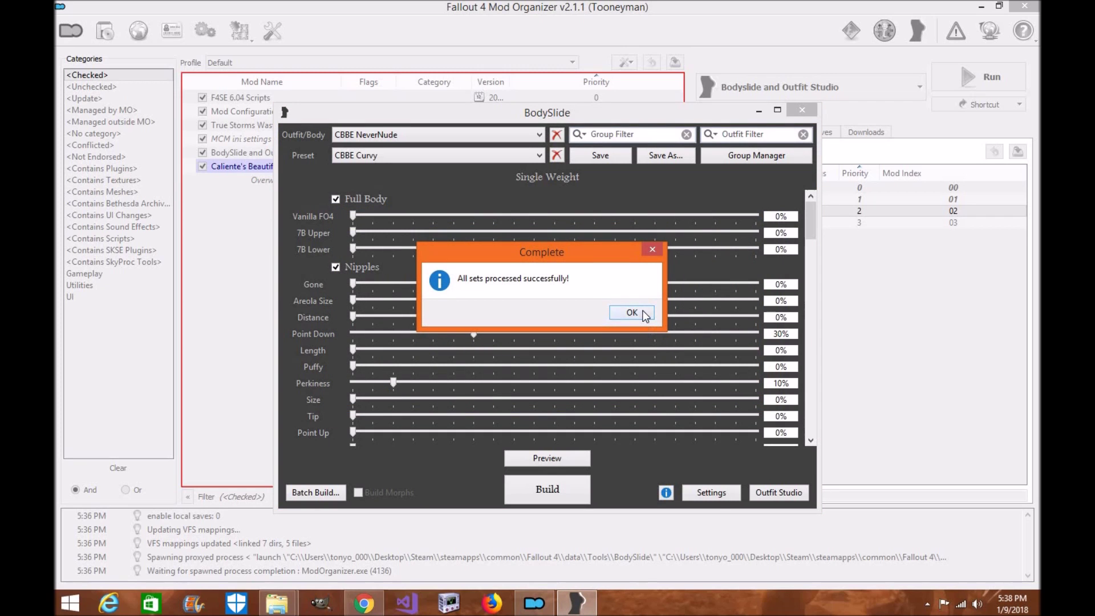
Step: Dismiss the batch build completion message and close BodySlide
click(631, 312)
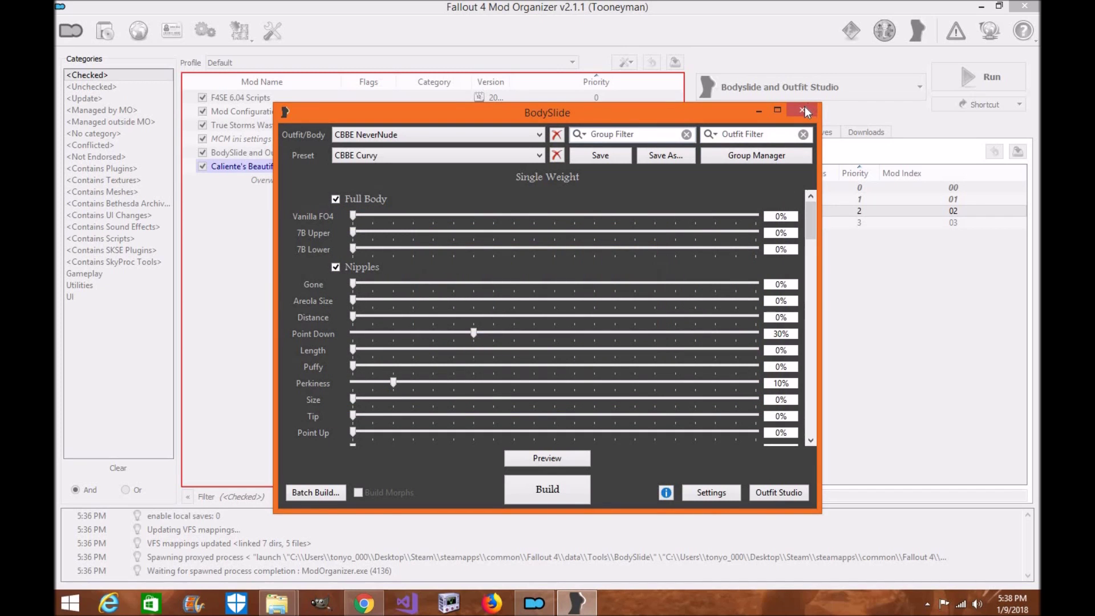
click(802, 110)
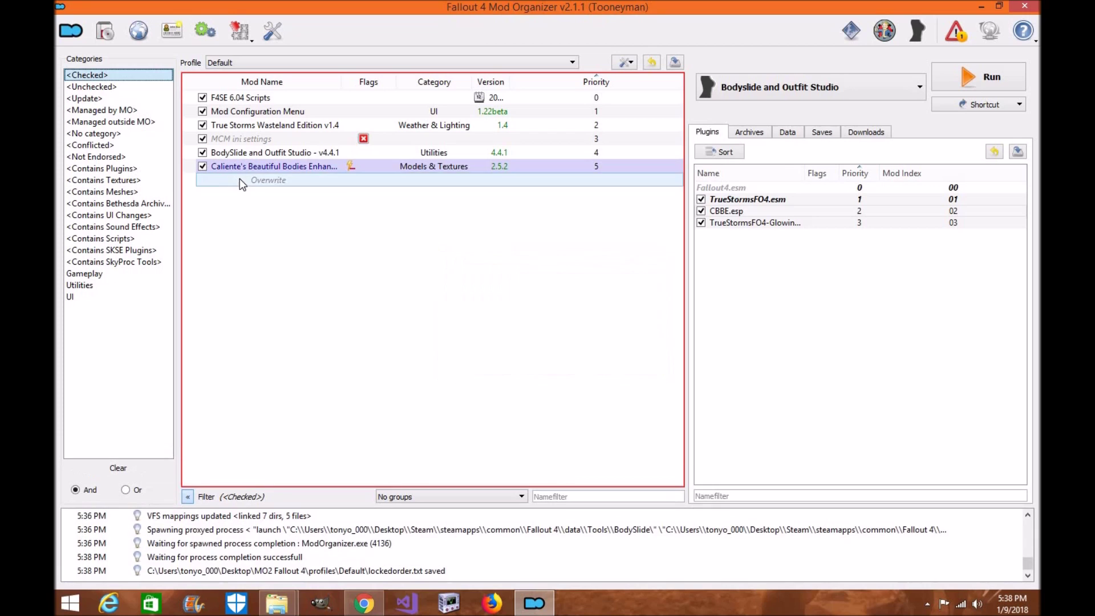
Step: Examine the Clothes, Actors and Armor folders under Meshes in the Overwrite contents, including CharacterAssets, and close the listing
double_click(257, 180)
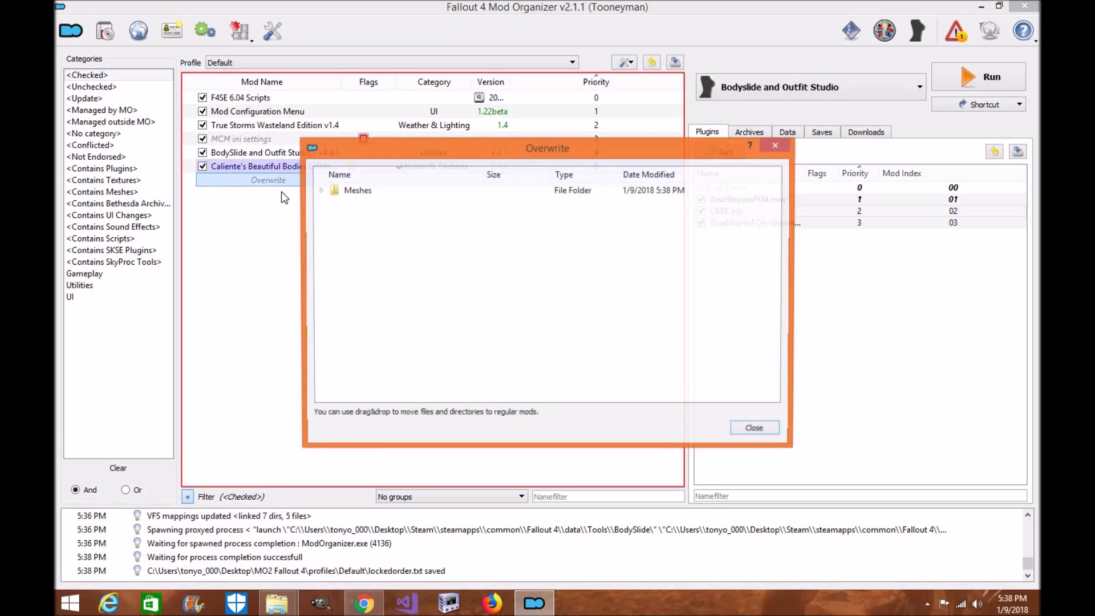
click(319, 190)
click(333, 203)
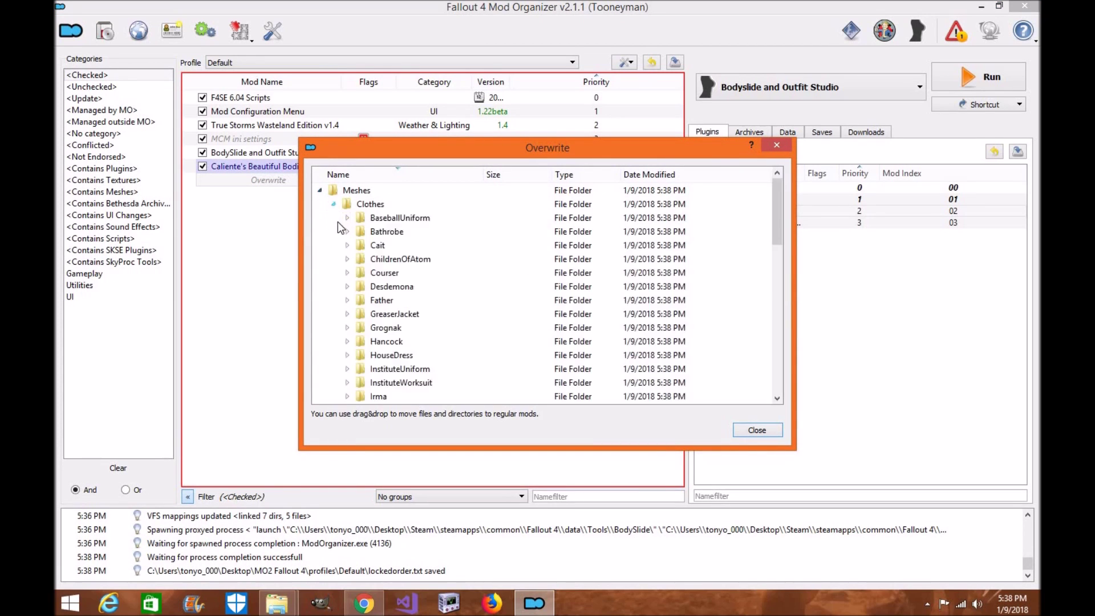
scroll(387, 360, down, 6)
scroll(382, 359, down, 3)
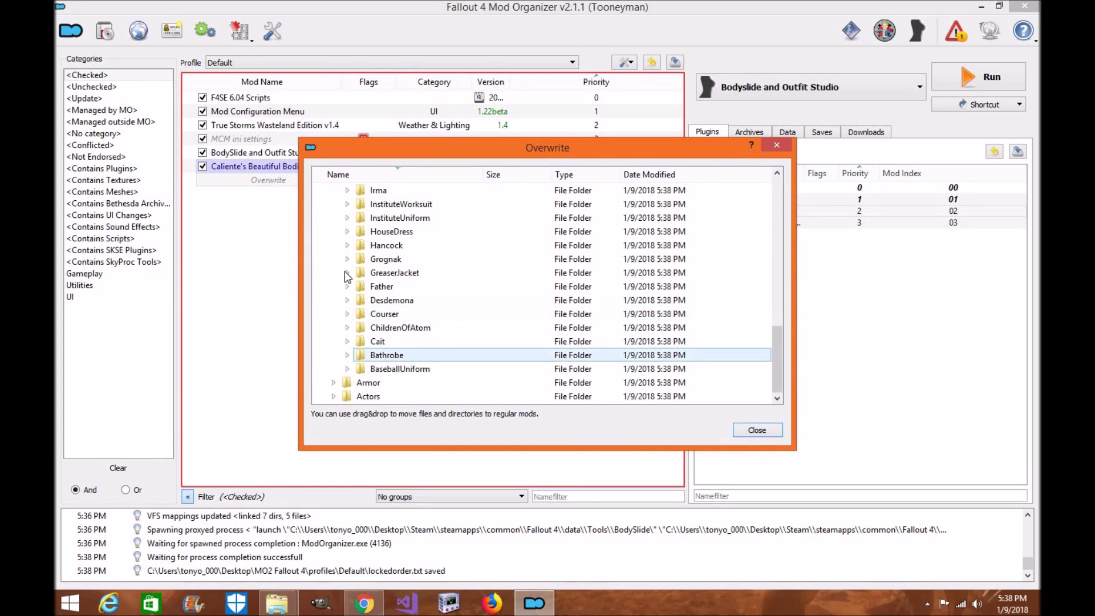
scroll(365, 297, up, 10)
click(333, 204)
click(333, 231)
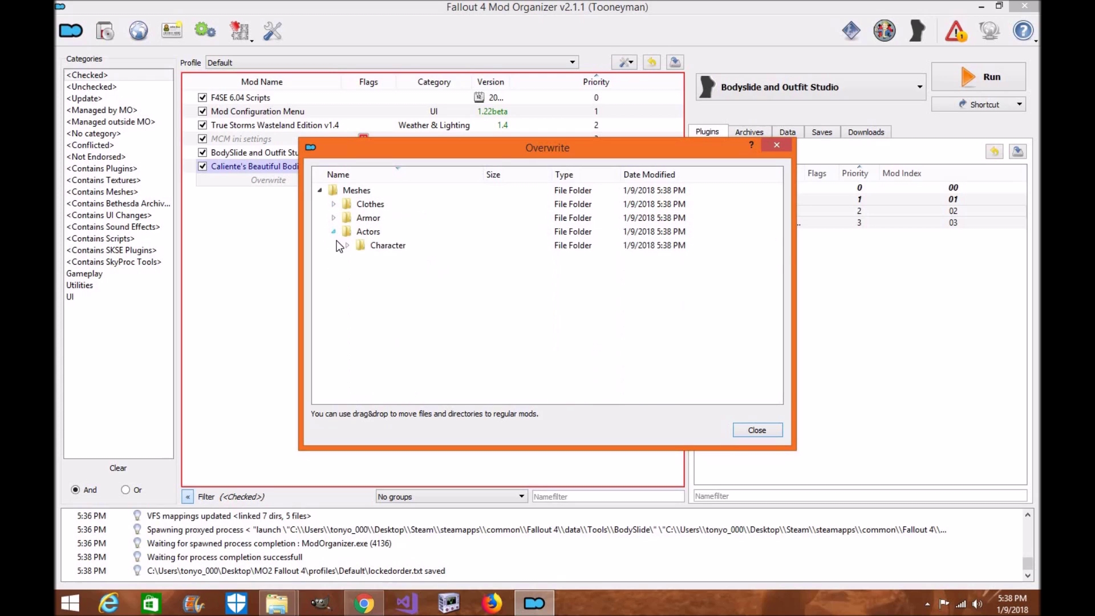
double_click(350, 246)
click(361, 259)
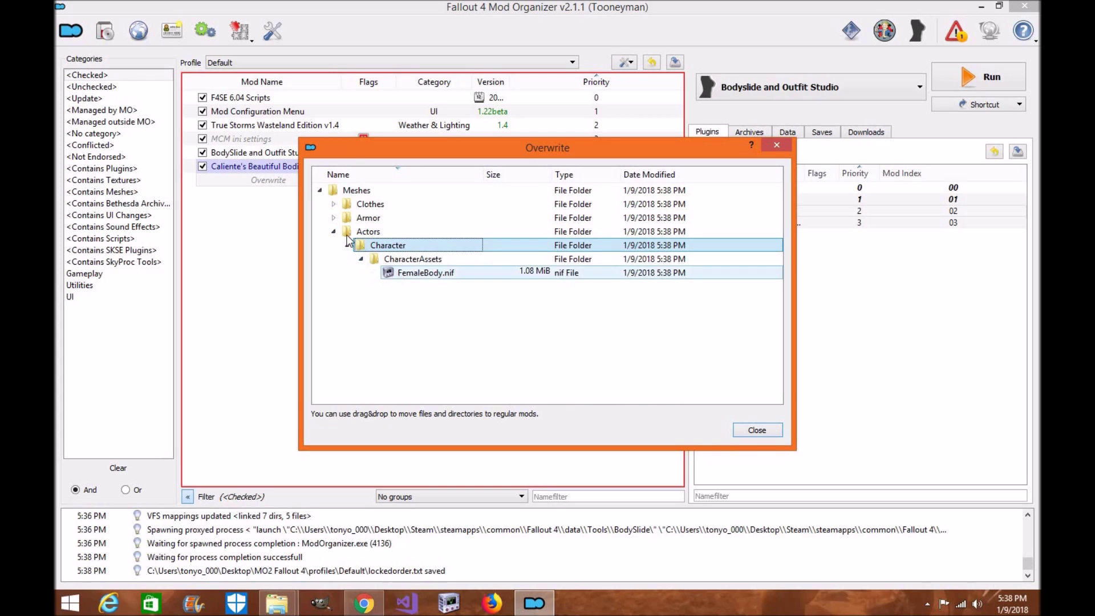
click(334, 218)
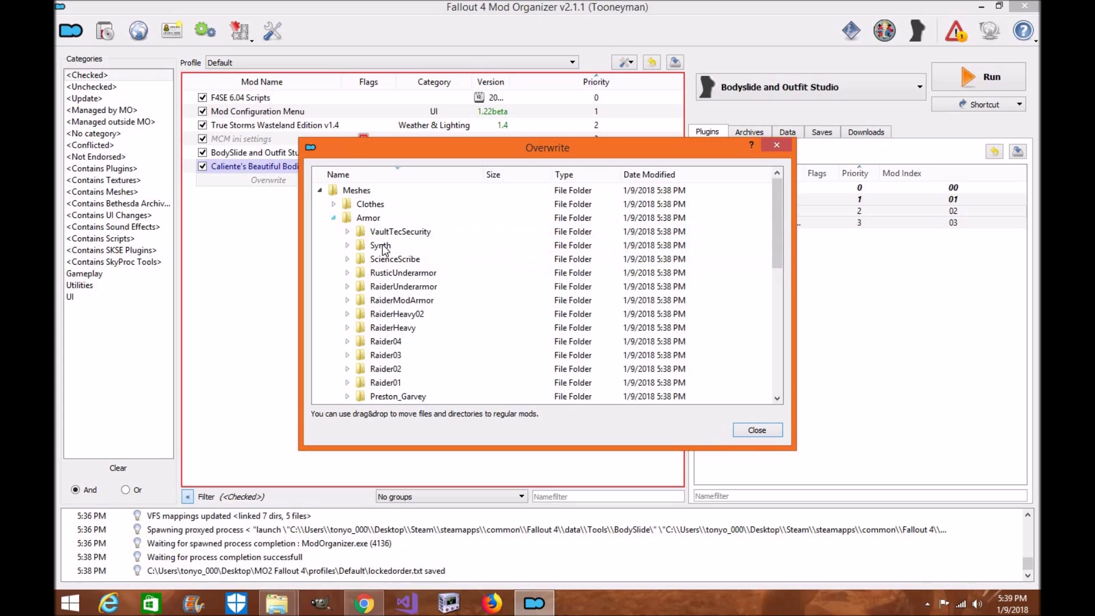
click(757, 430)
Step: Create a new mod named "CBBE bodyslide" from all the files in Overwrite
right_click(294, 183)
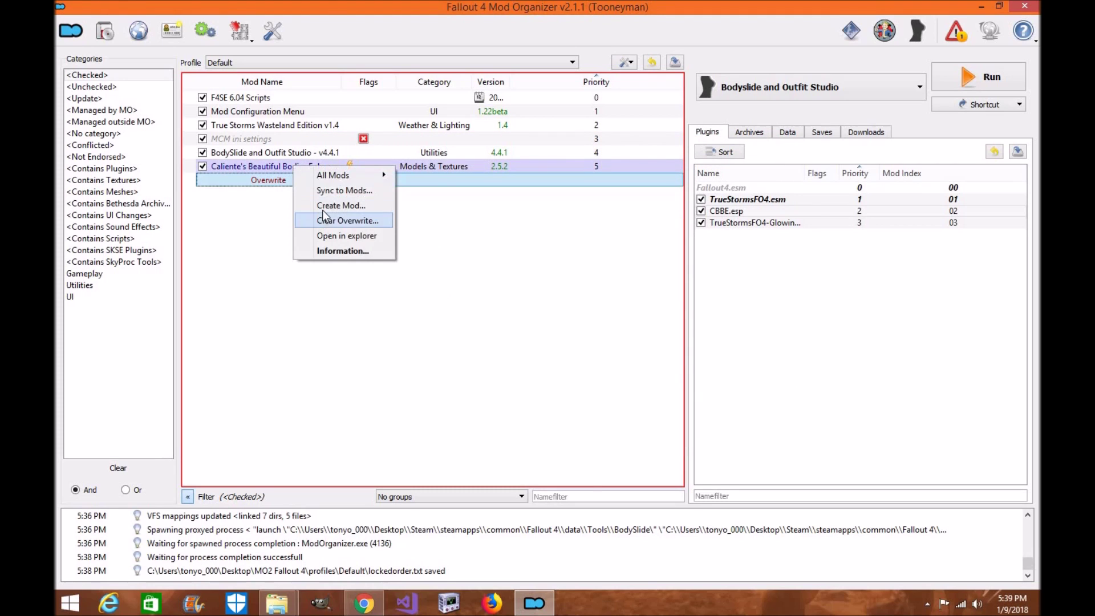
click(322, 207)
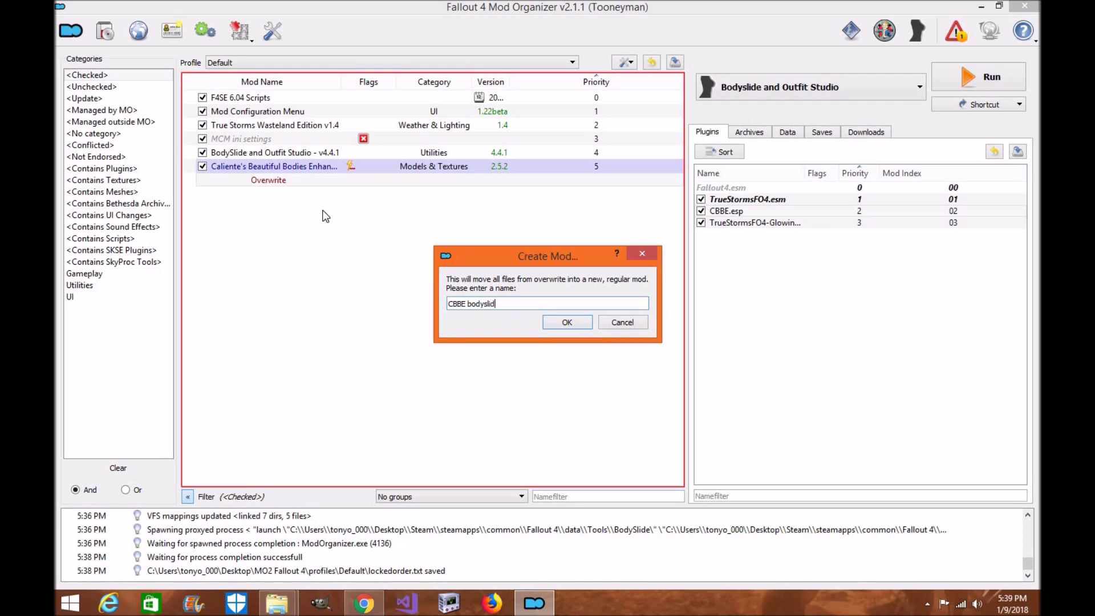
key(Return)
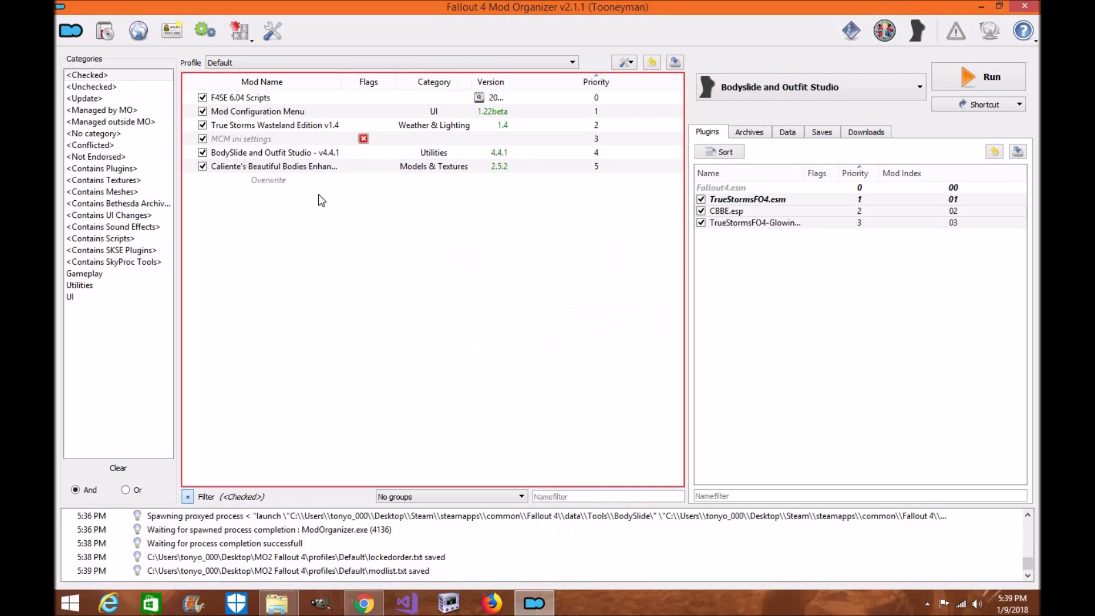
Step: Find CBBE bodyslide among the unchecked mods, enable it, and select it in the list of checked mods
click(91, 86)
click(202, 97)
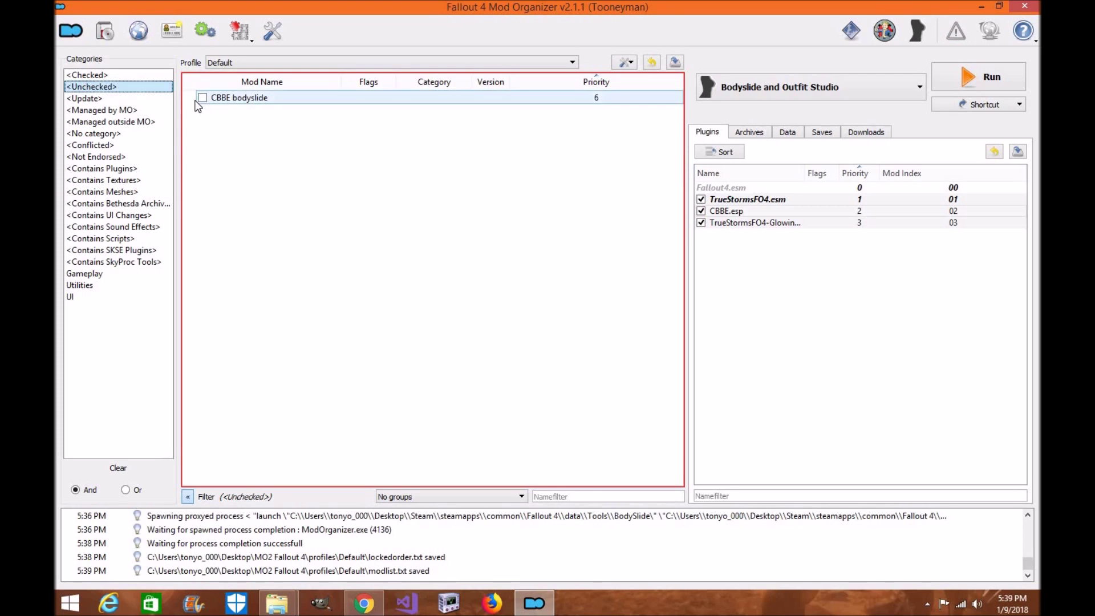
click(92, 77)
click(220, 179)
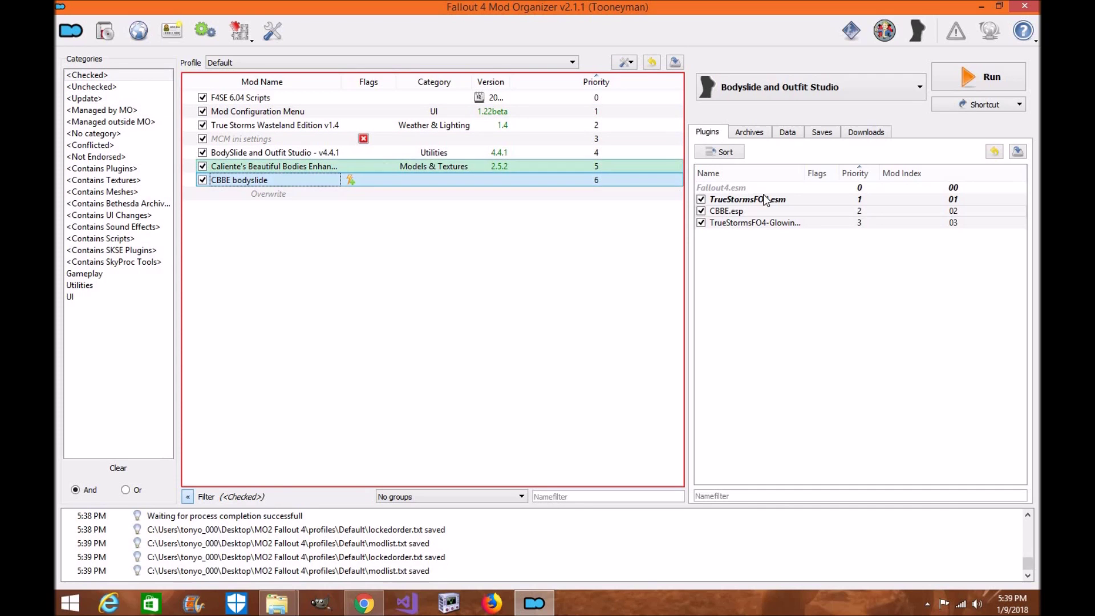
click(829, 94)
click(762, 59)
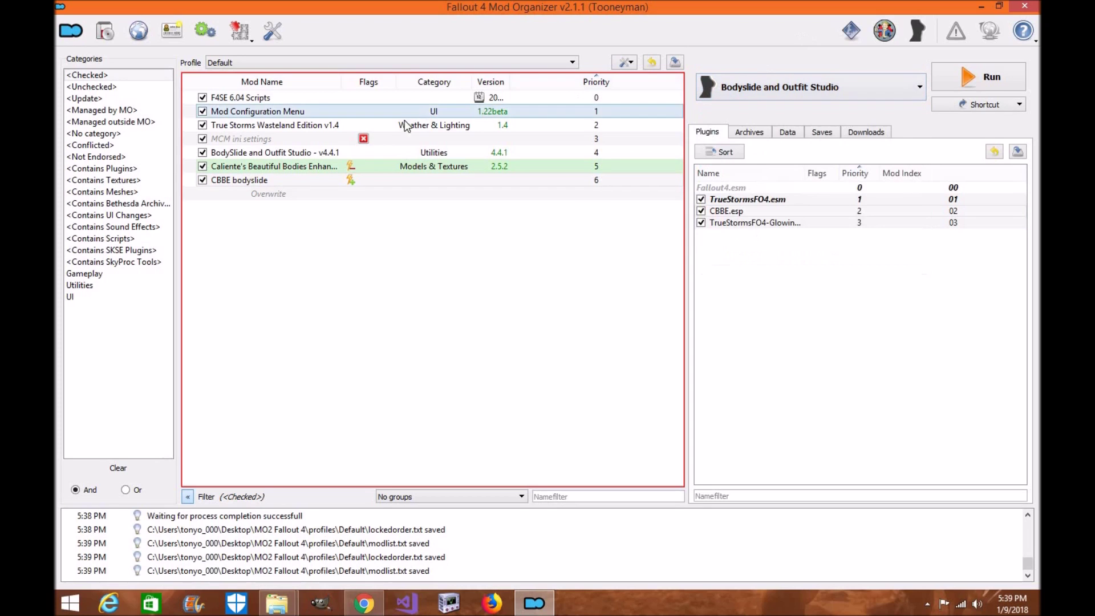